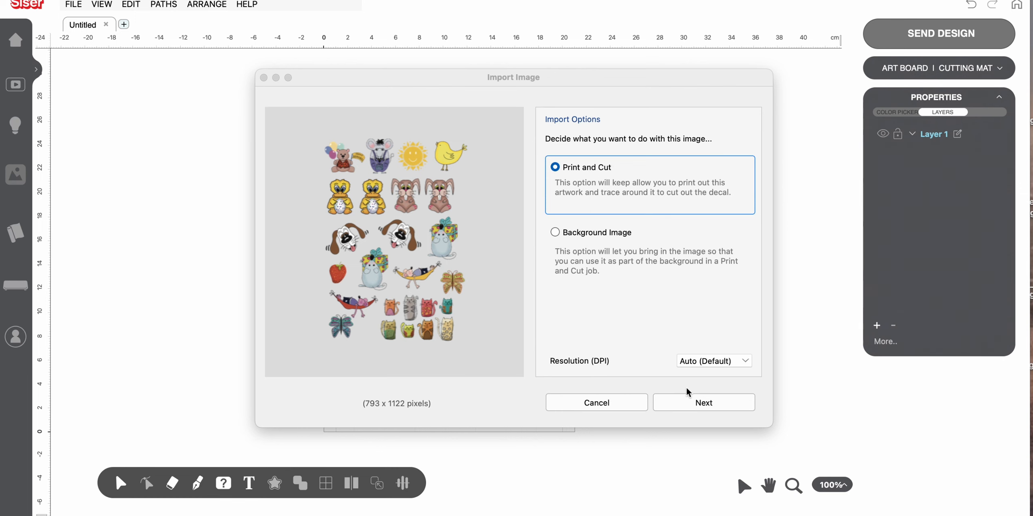
- Import the sticker image as Print and Cut, keeping the default masking and tracing settings, with a contour offset of 26
click(702, 404)
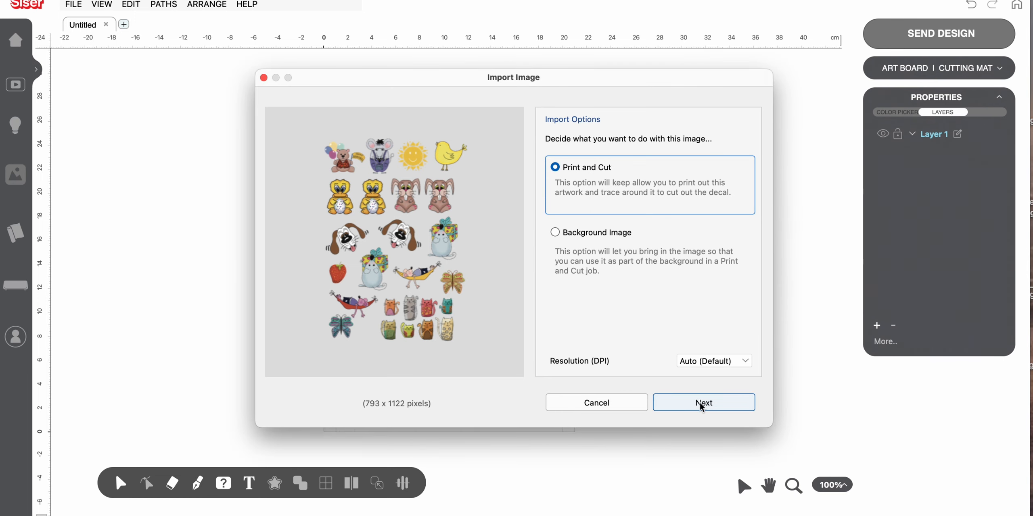
click(702, 405)
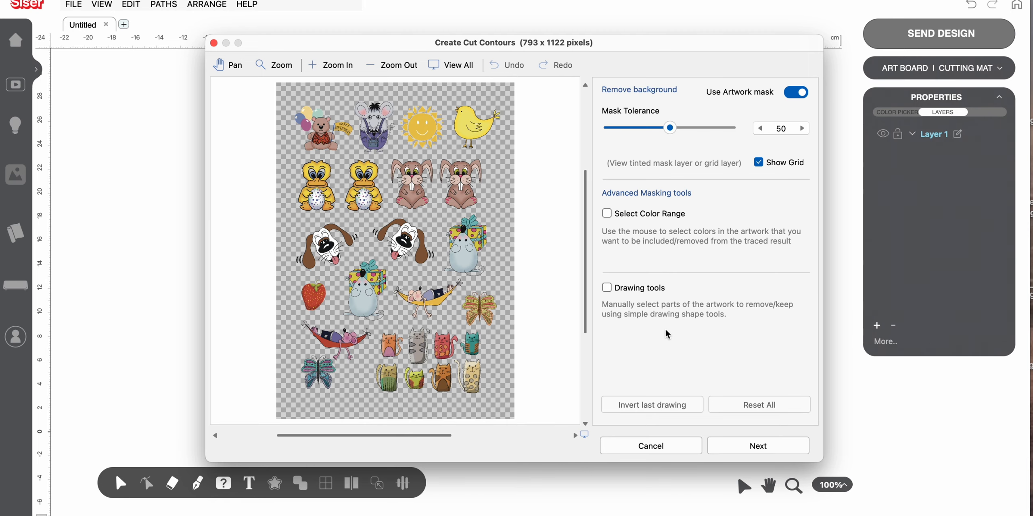
click(760, 445)
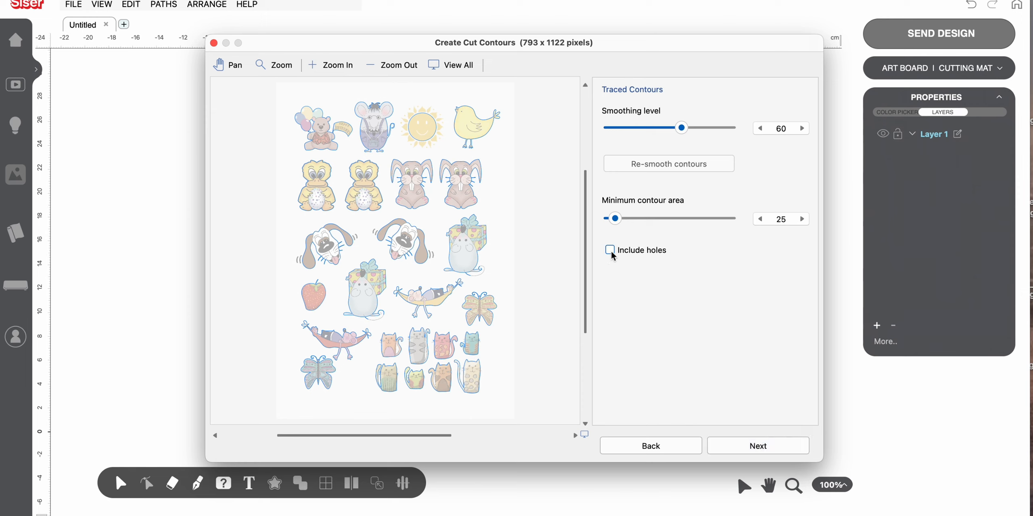
click(754, 448)
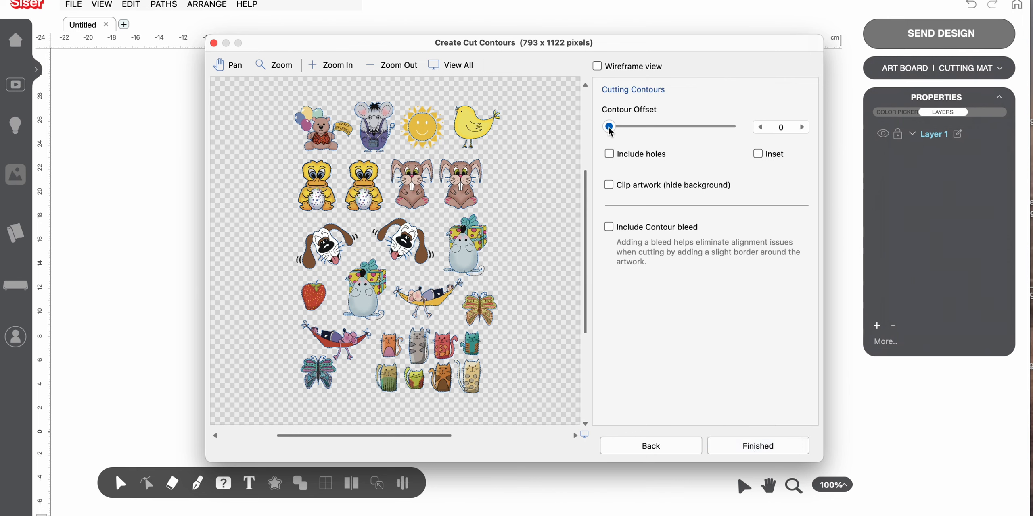
drag(610, 128, 641, 128)
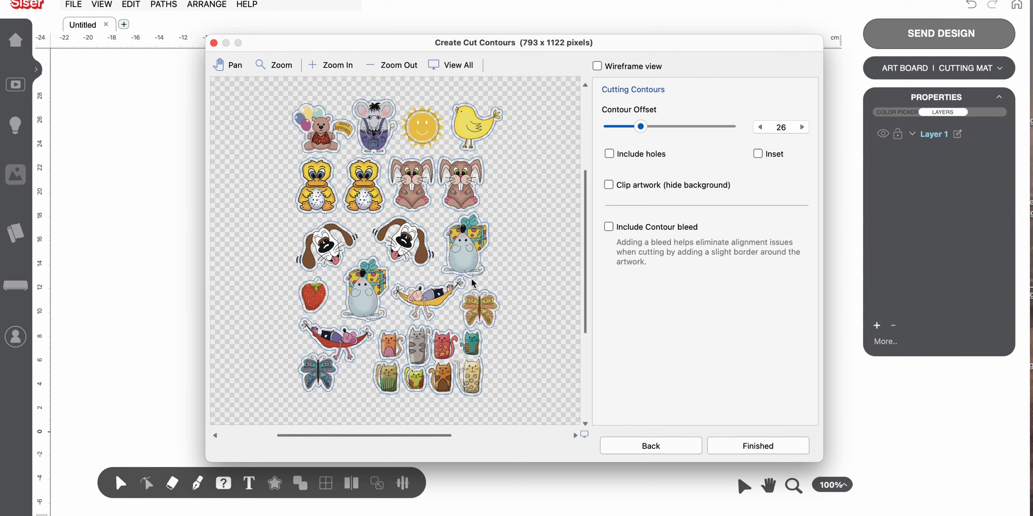
click(754, 447)
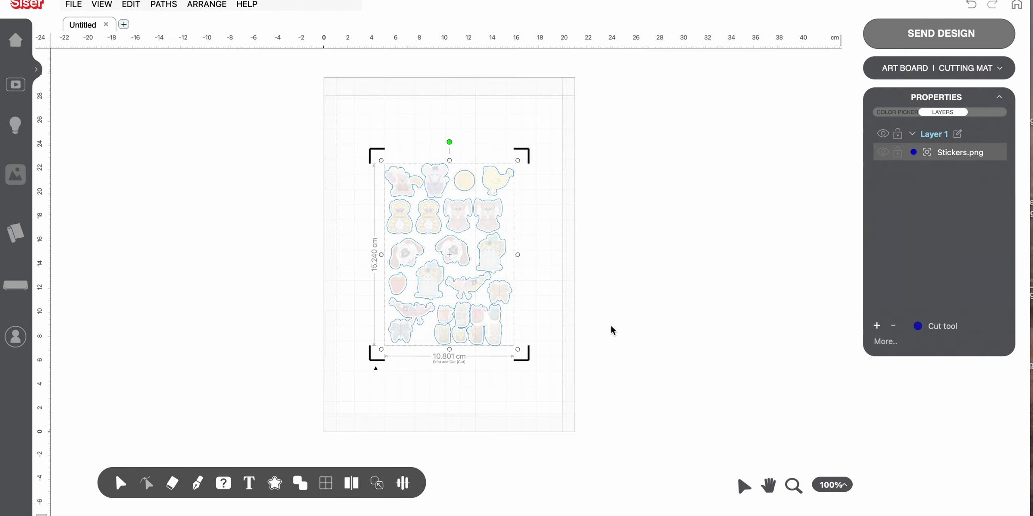
- Move the sticker sheet toward the page's upper-left corner and enlarge it proportionally to about 16.2 by 22.8 cm
drag(447, 248, 418, 203)
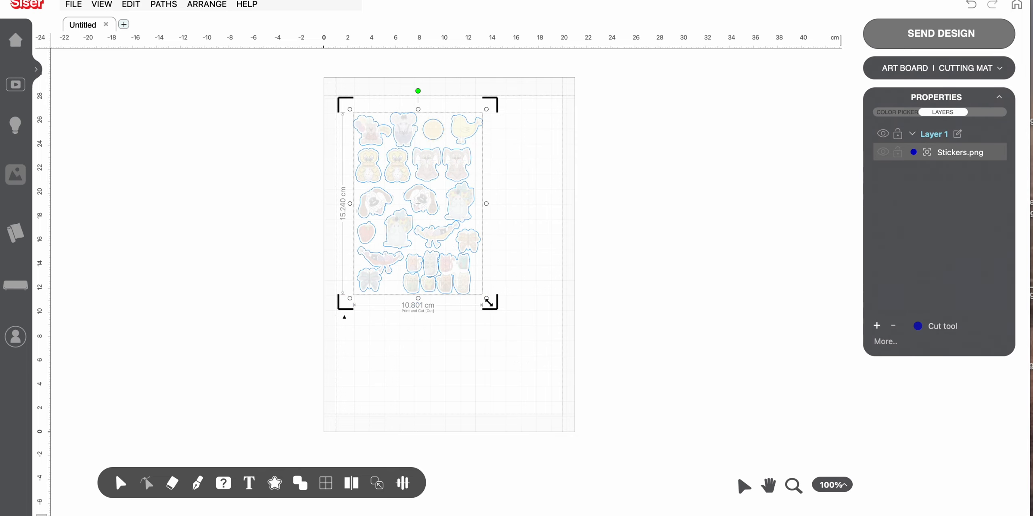
drag(486, 300, 549, 389)
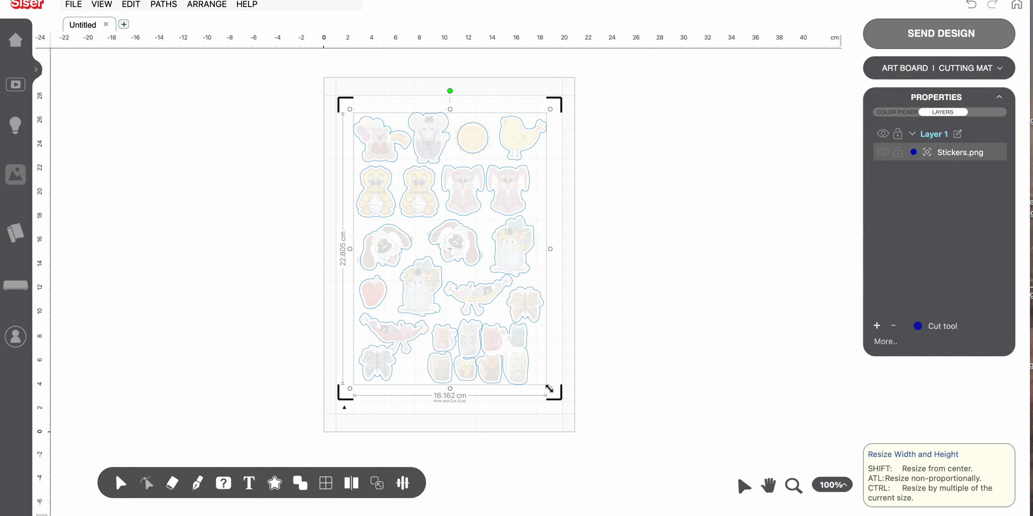
- Turn wireframe display off to view the stickers in full colour, restore it and deselect the sheet
click(102, 5)
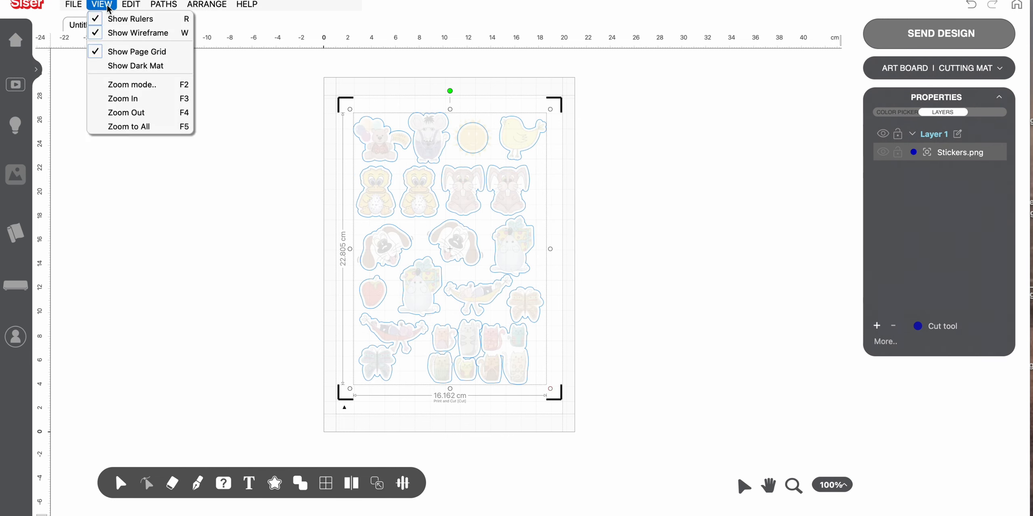
click(110, 34)
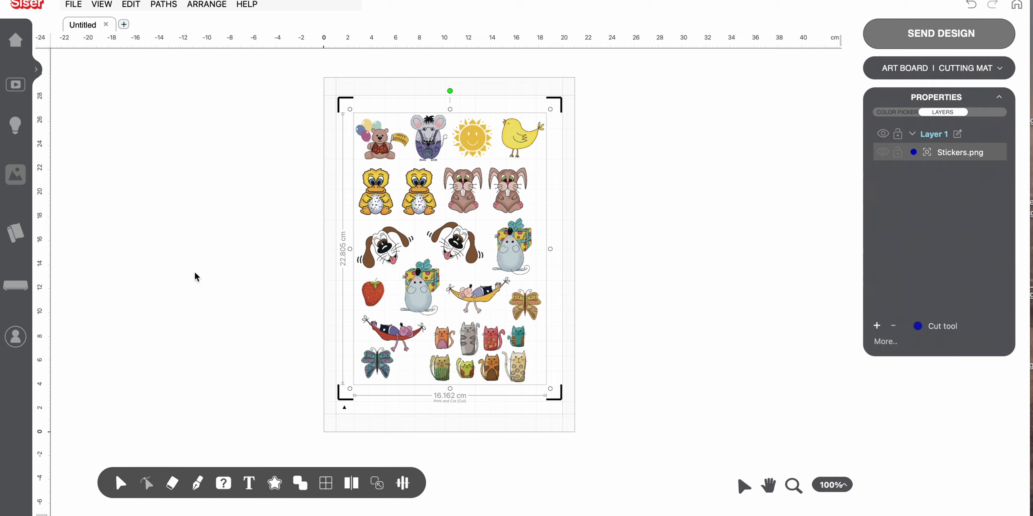
click(109, 5)
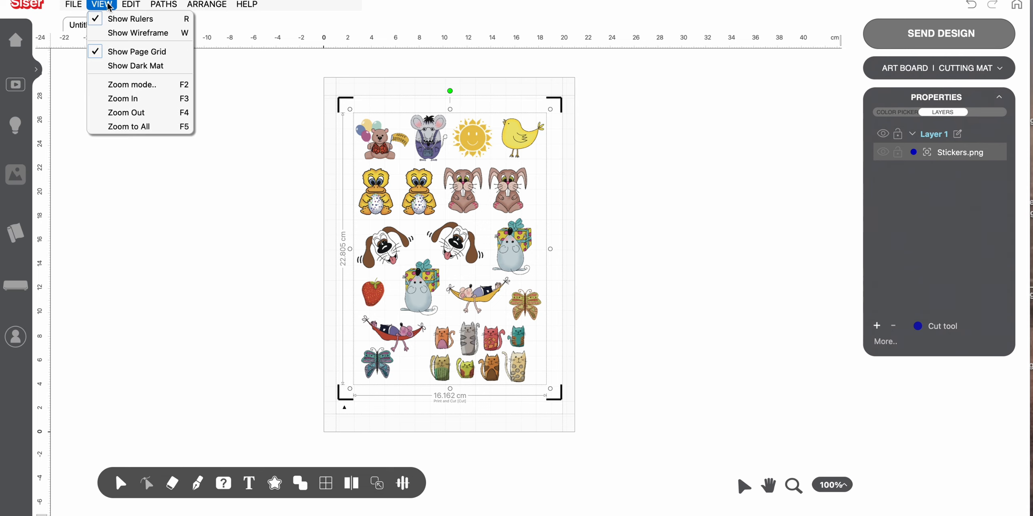
click(110, 34)
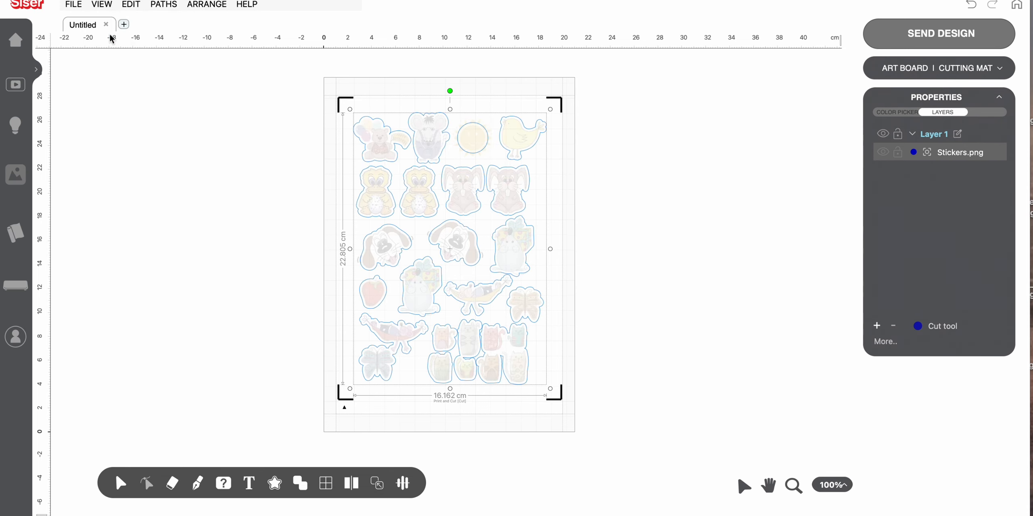
click(653, 377)
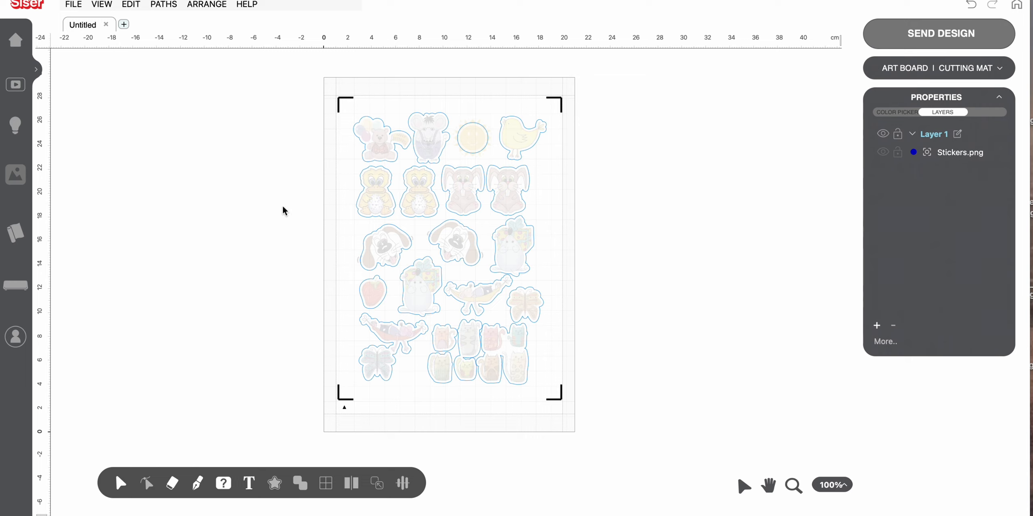
- Select the whole sticker sheet and ungroup its paths, leaving nothing selected
click(611, 99)
drag(612, 99, 632, 406)
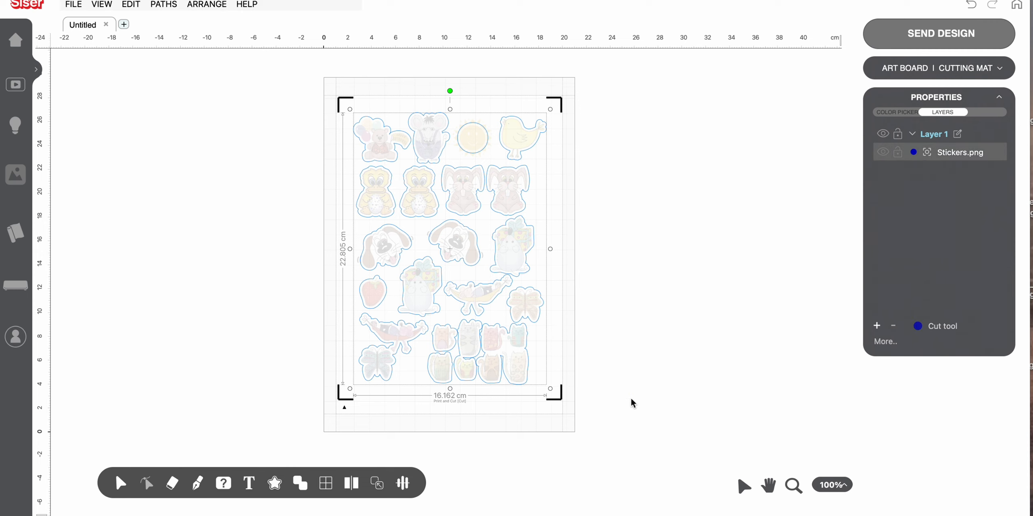
right_click(531, 228)
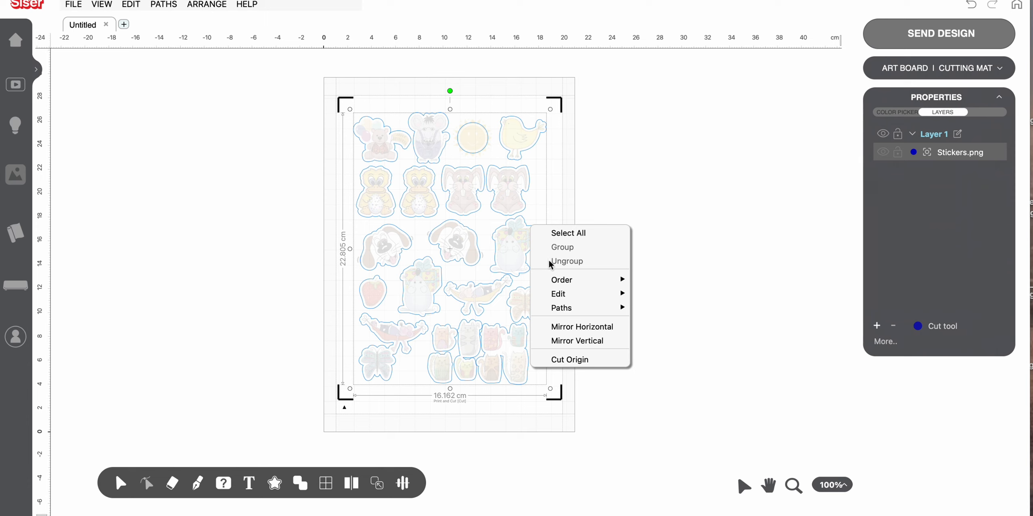
mouse_move(582, 307)
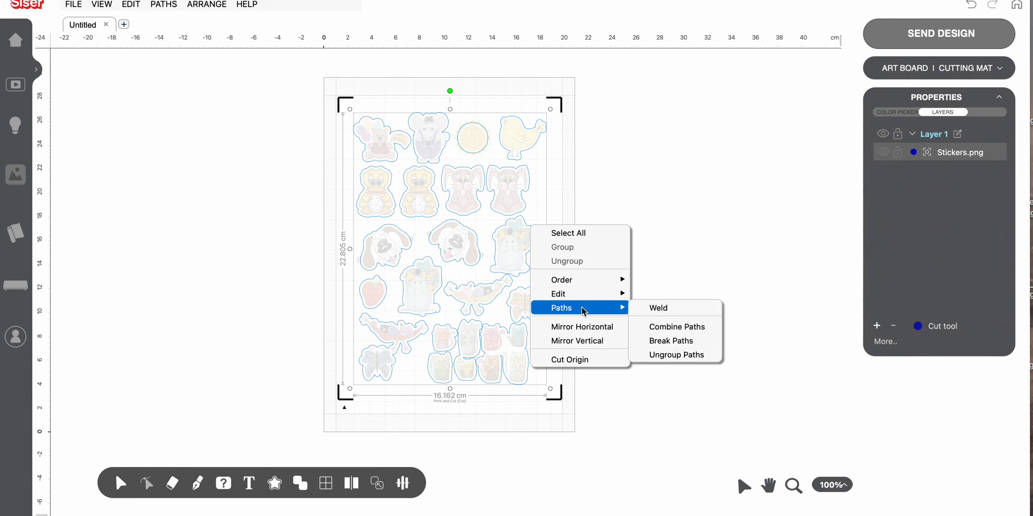
click(676, 356)
click(650, 331)
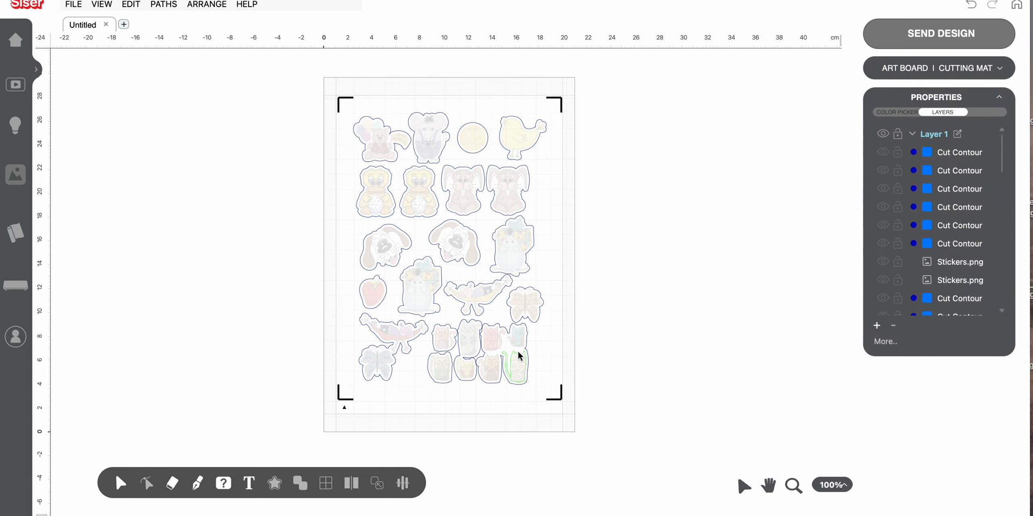
- Move the four cats in the two rightmost columns and their shared cut contour off the page into the empty area beside it
drag(519, 356, 667, 339)
click(569, 341)
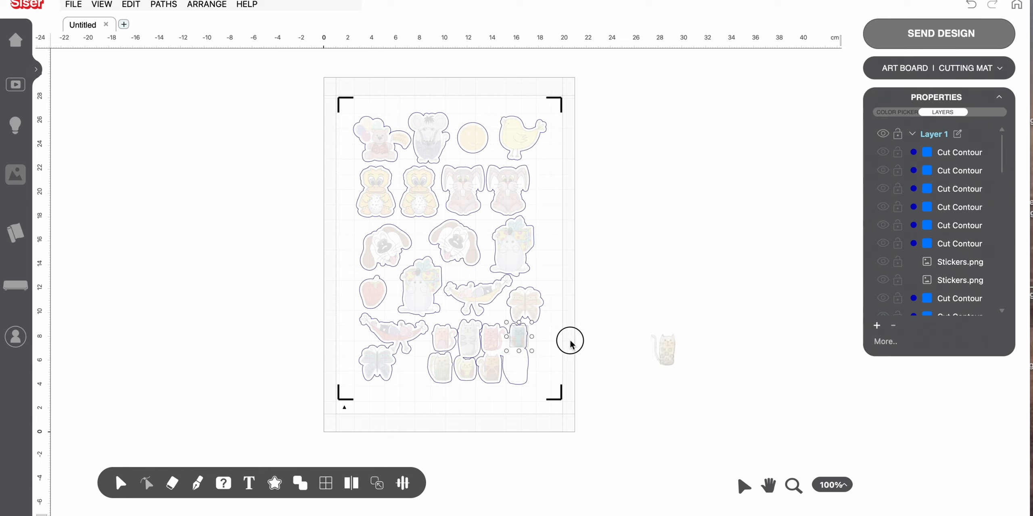
click(664, 347)
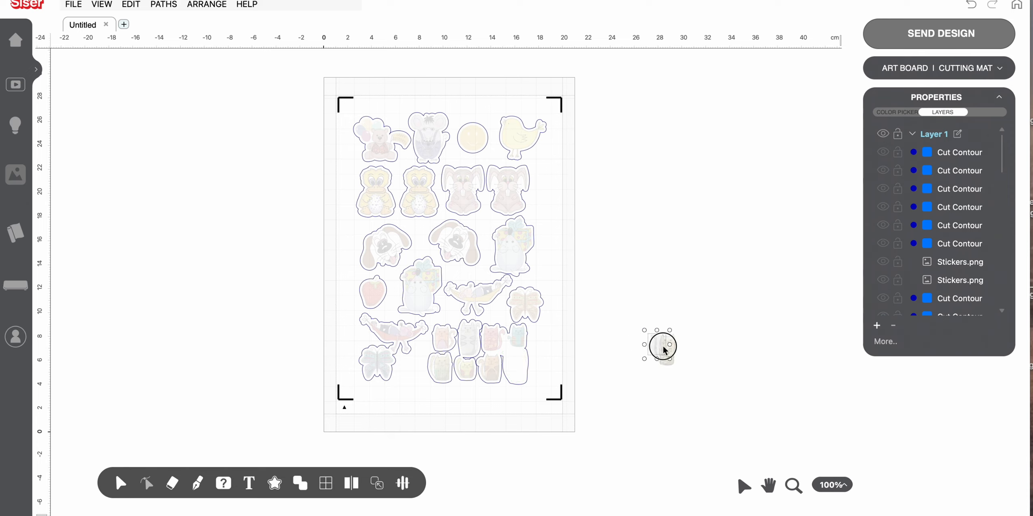
click(529, 364)
drag(529, 364, 691, 364)
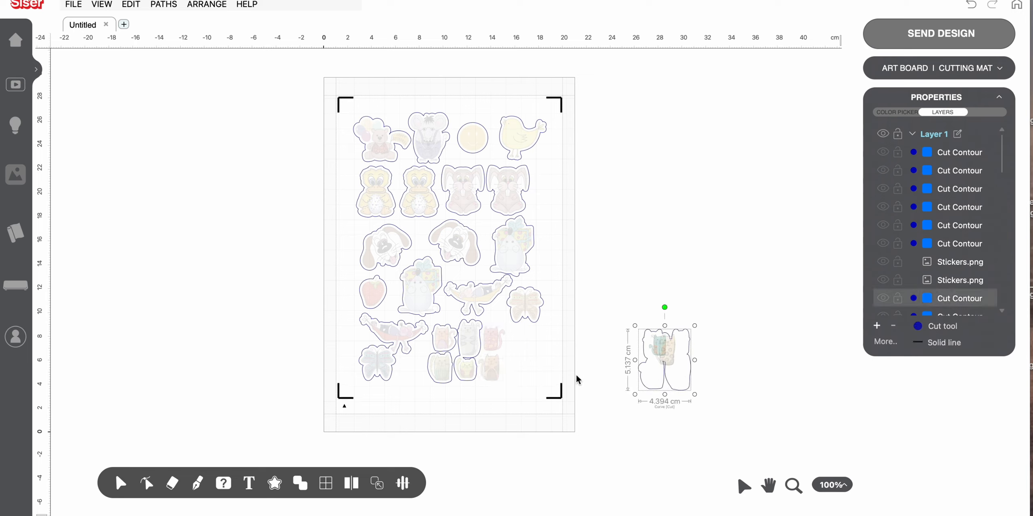
drag(497, 343, 669, 361)
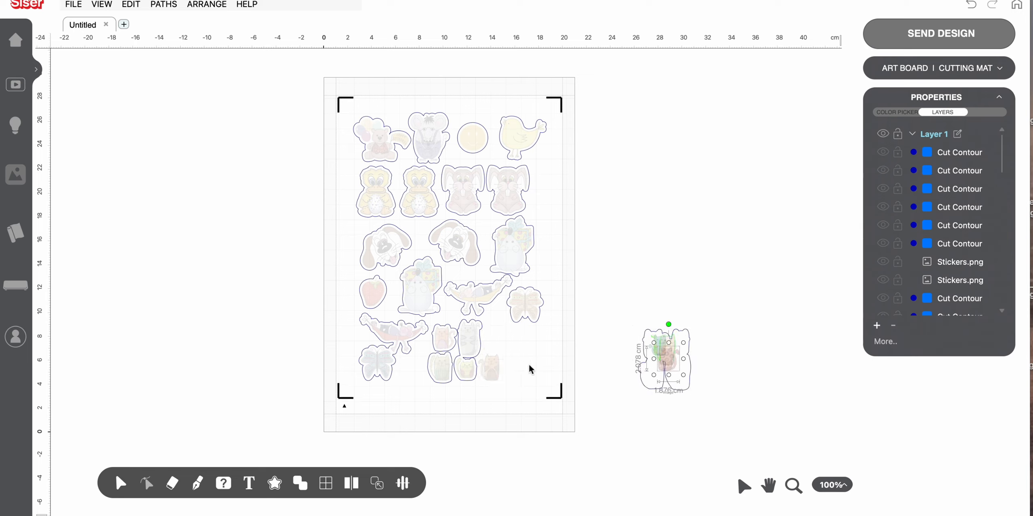
drag(495, 370, 675, 359)
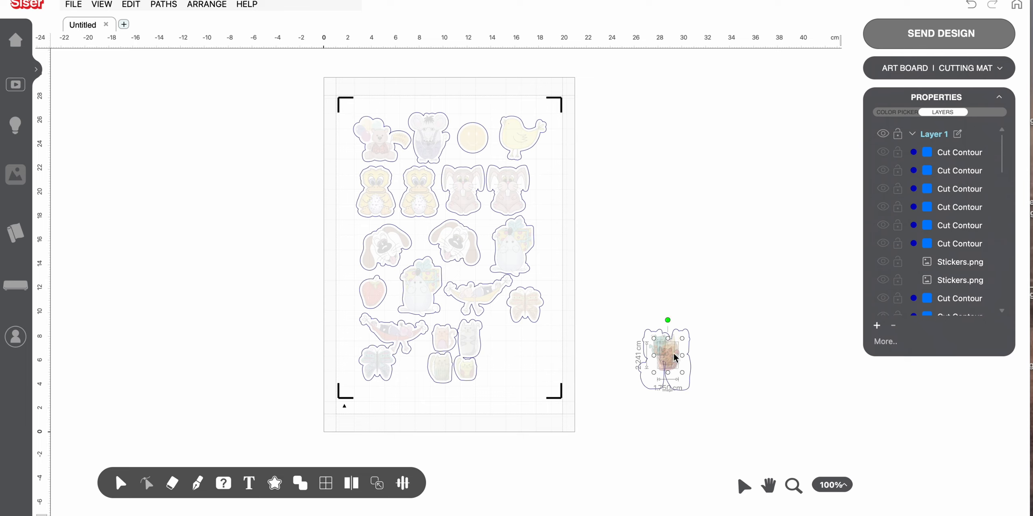
- Move the grey striped cat, the small green cat below it and their shared cut contour off the page
click(486, 339)
drag(486, 339, 687, 346)
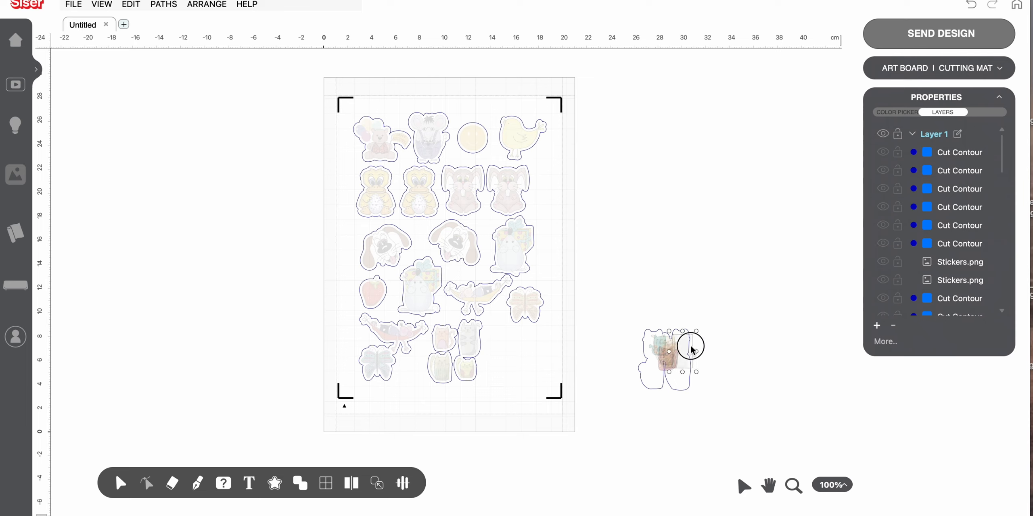
click(463, 338)
drag(463, 339, 681, 373)
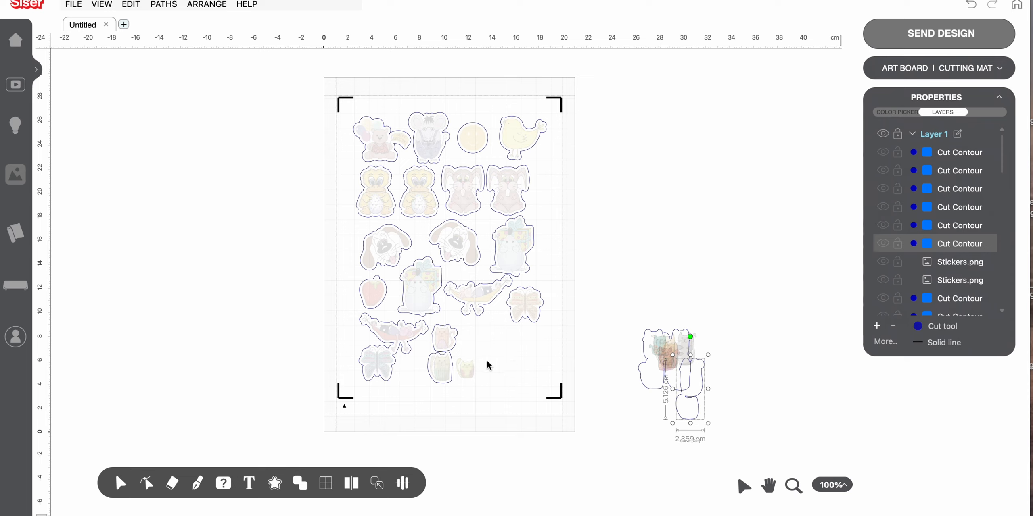
drag(466, 369, 662, 351)
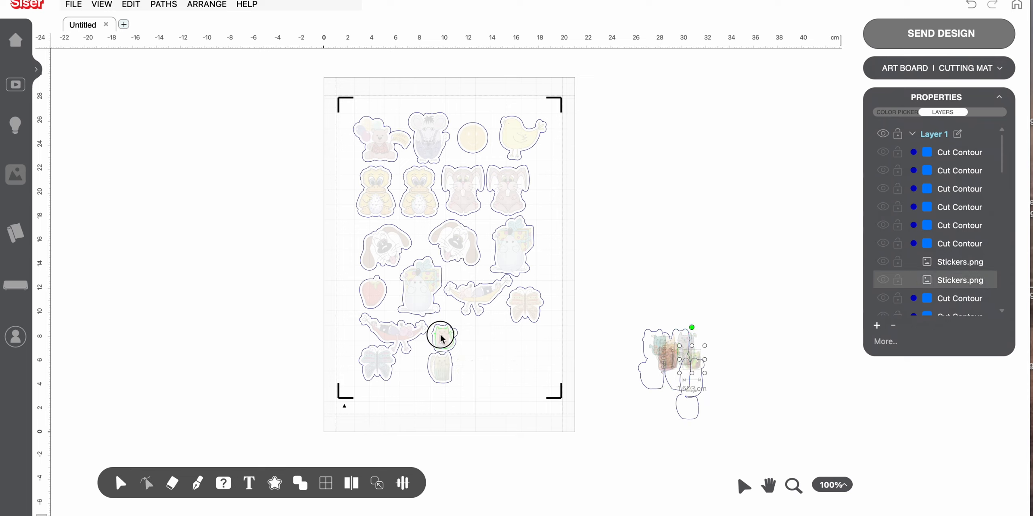
- Move the last two cats and their separate cut contours off the page beside the other cats
drag(440, 334, 681, 358)
drag(454, 364, 681, 375)
drag(440, 365, 672, 383)
drag(452, 337, 702, 376)
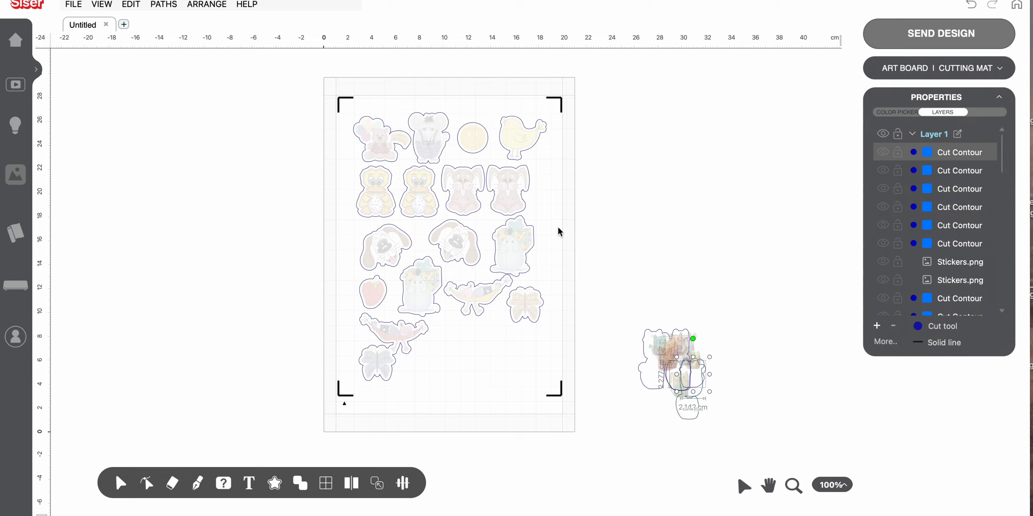
- Check which shapes some of the Cut Contour and Stickers.png layer entries belong to
click(955, 228)
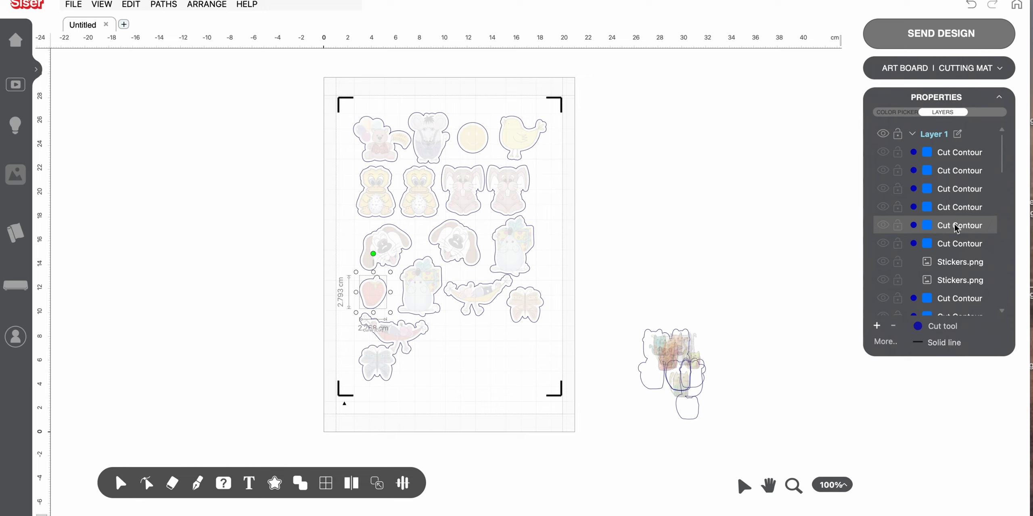
click(957, 208)
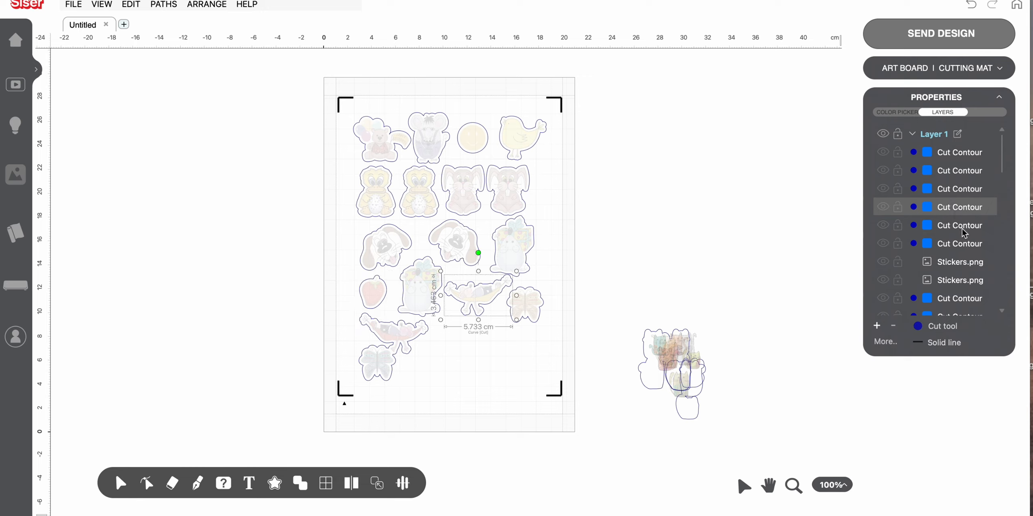
click(967, 261)
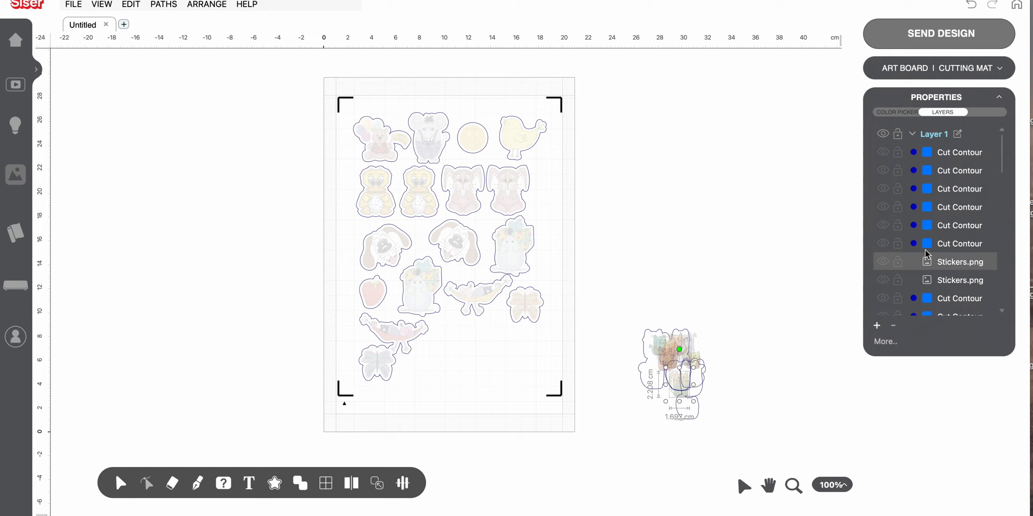
- Select all the cat images and contours lying beside the page and delete them
click(760, 215)
drag(614, 297, 779, 456)
key(Delete)
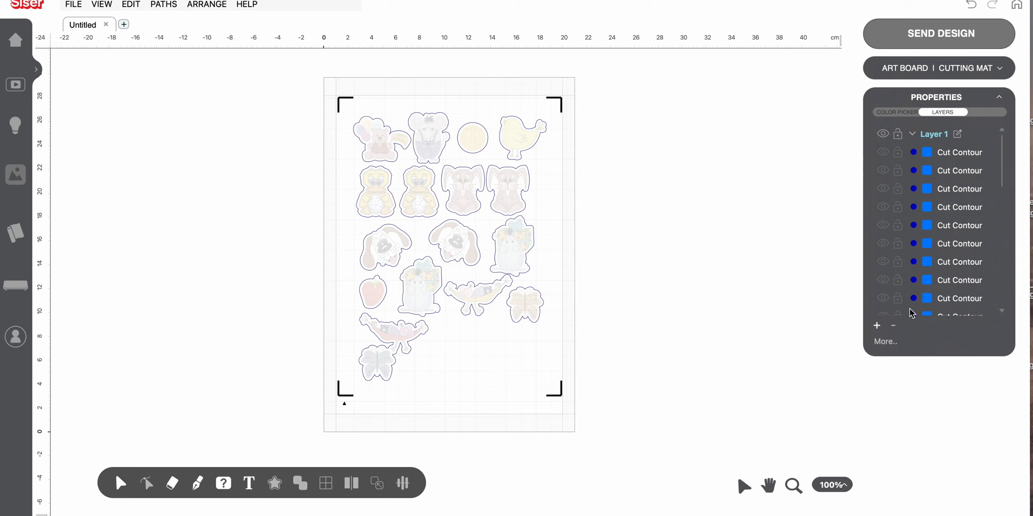
click(888, 343)
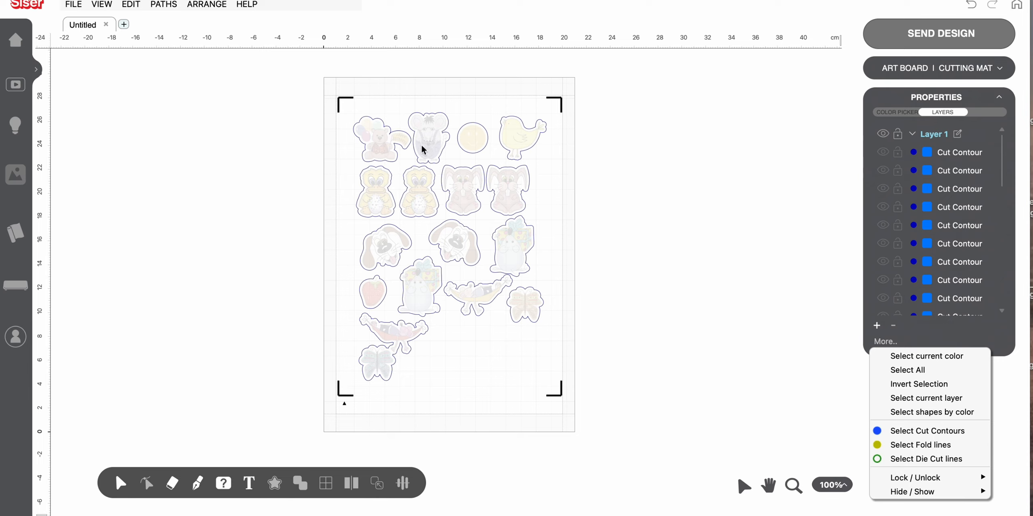
click(290, 84)
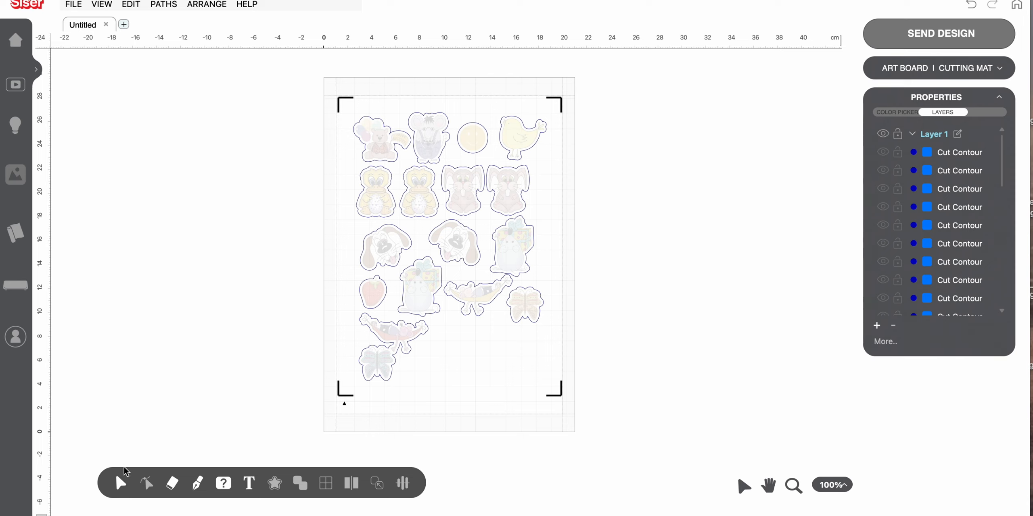
- Select all the remaining stickers with their contours and choose Editable Contour (Cut only) for building new cutting contours
drag(272, 70, 628, 431)
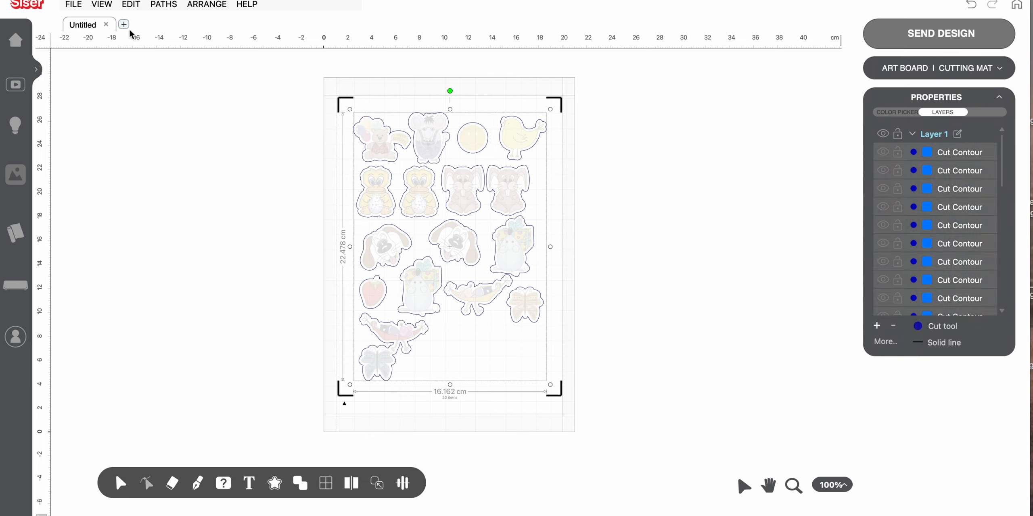
click(130, 5)
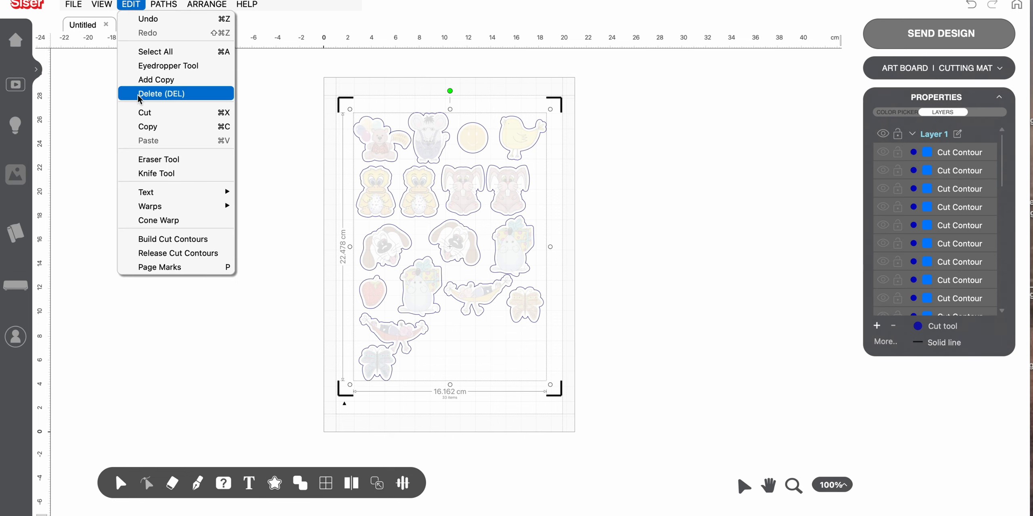
click(163, 241)
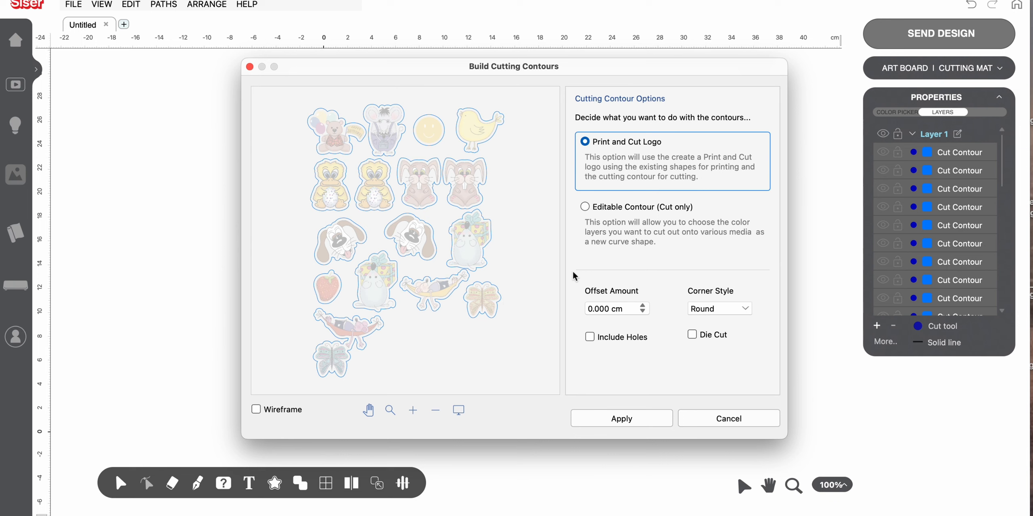
click(585, 207)
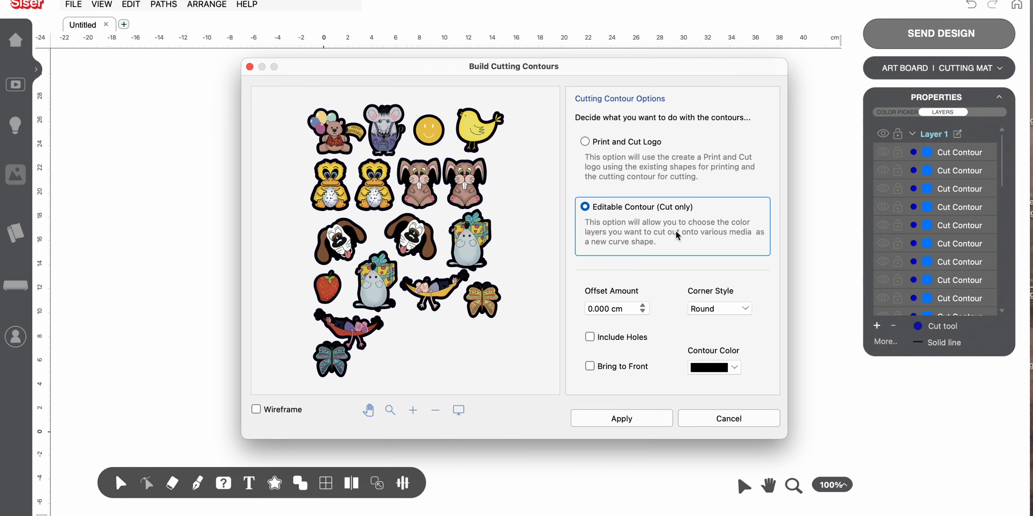
- Build the cut-only contour with a 0.180 cm offset, round corners and Bring to Front enabled
click(643, 306)
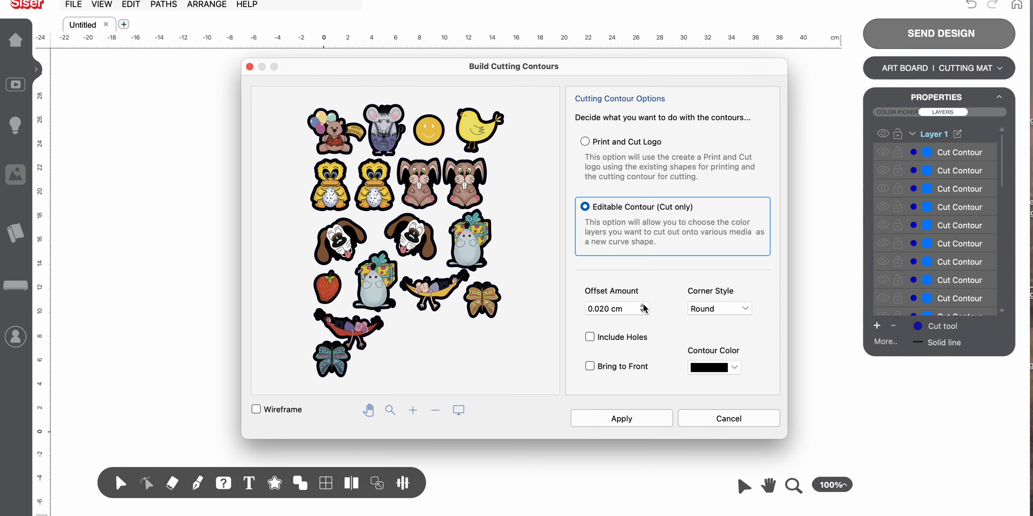
click(643, 306)
click(643, 307)
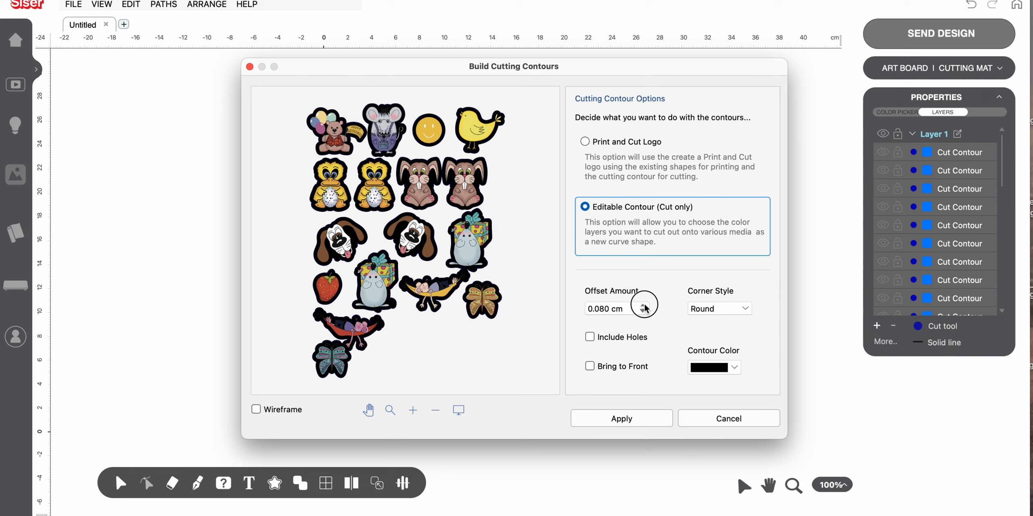
click(643, 307)
click(643, 307)
click(644, 306)
click(643, 307)
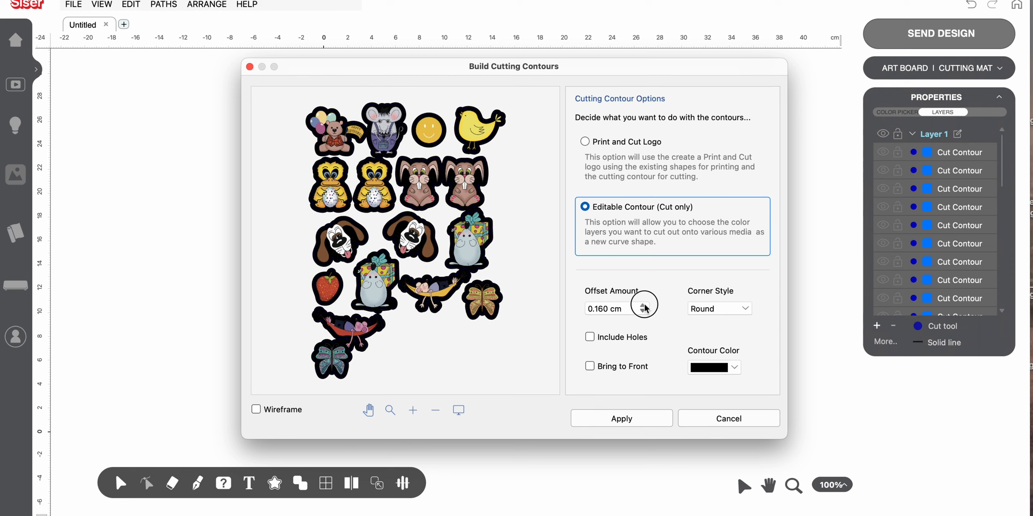
click(644, 306)
click(644, 306)
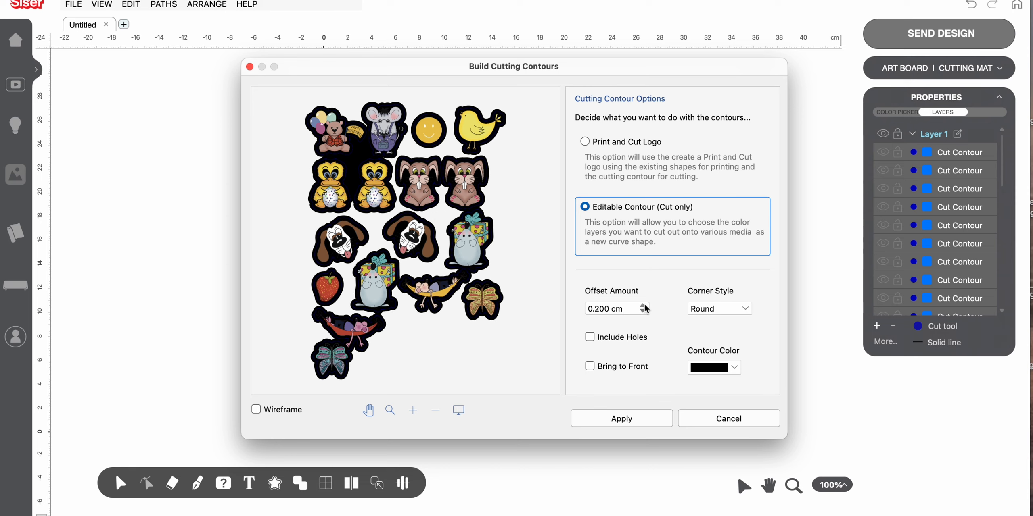
click(643, 307)
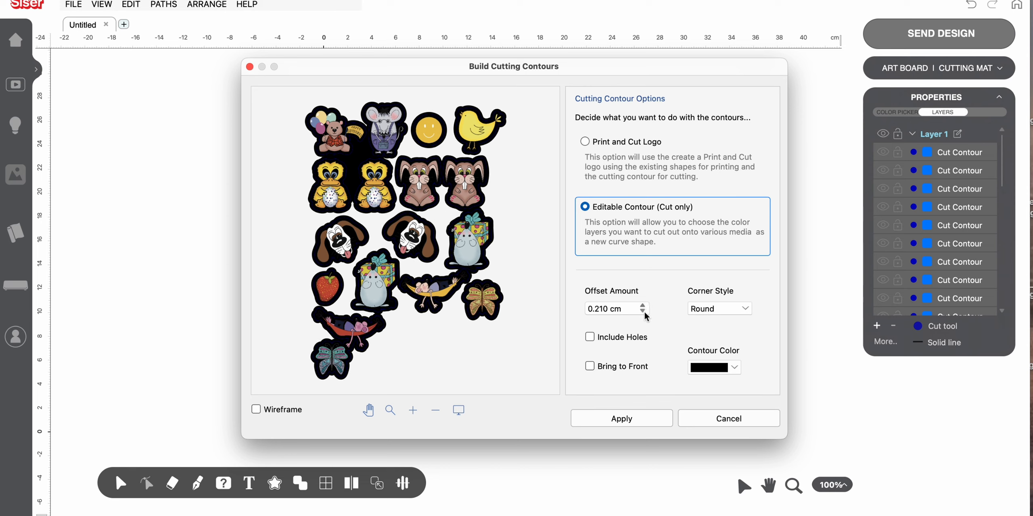
click(643, 311)
click(643, 312)
click(643, 311)
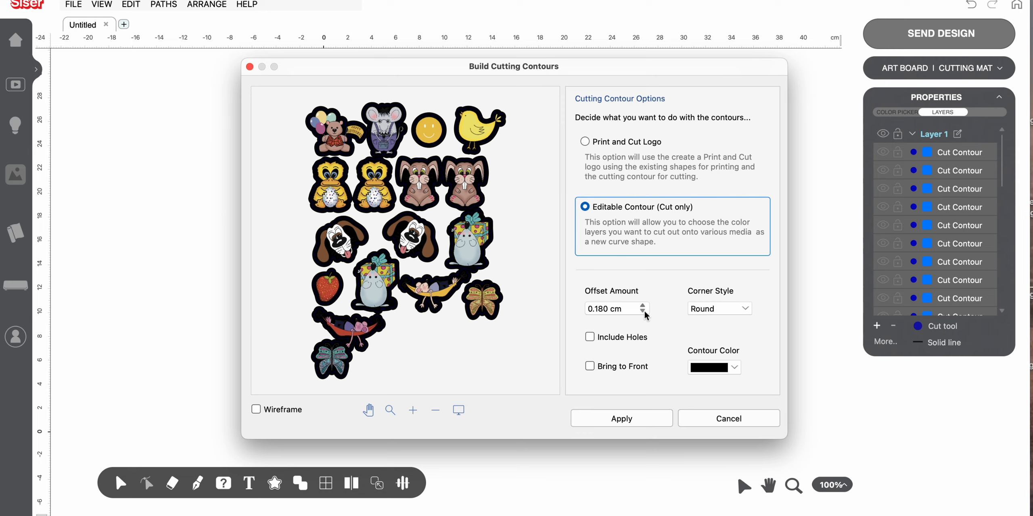
click(590, 366)
click(621, 419)
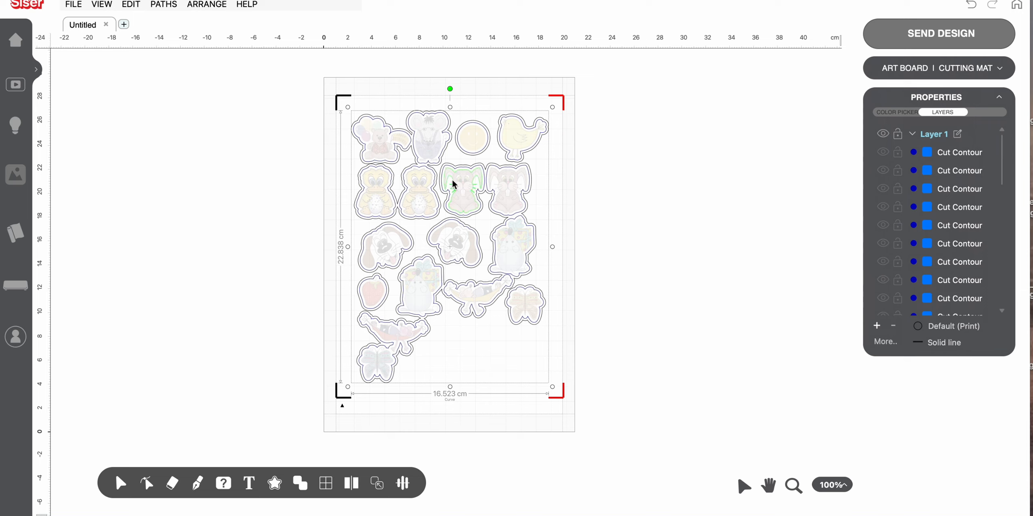
- Look through the Cut Contour and Stickers.png entries in the layer list for the new contour
scroll(903, 227, down, 1)
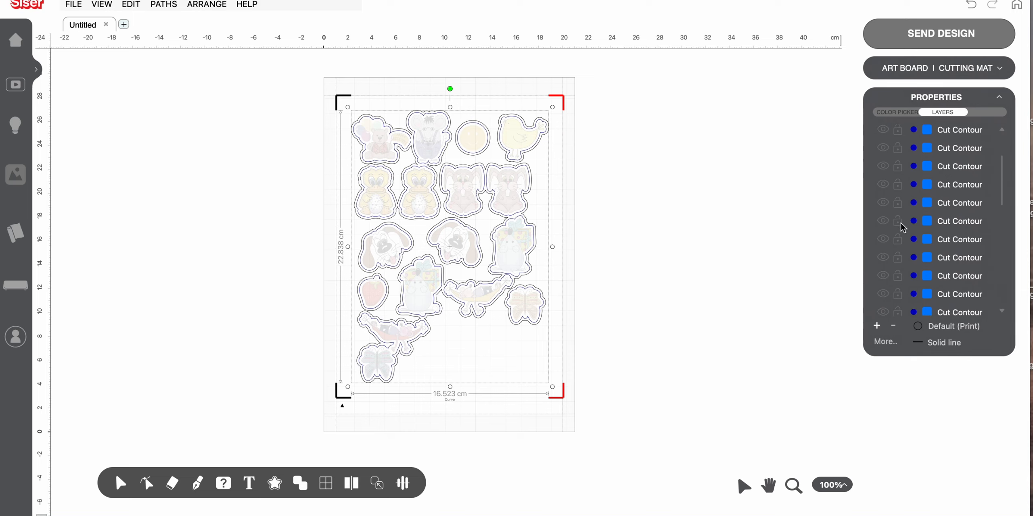
scroll(902, 227, down, 5)
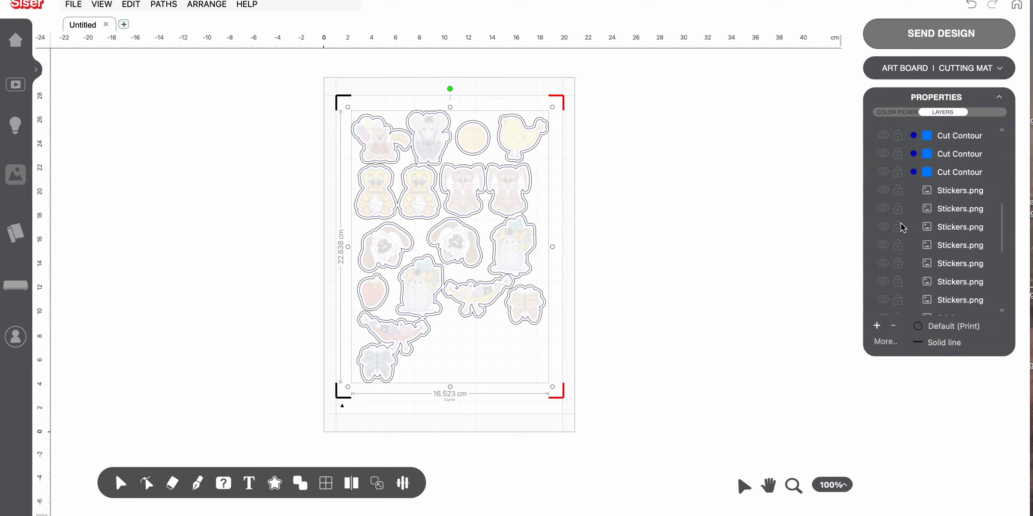
scroll(902, 227, down, 2)
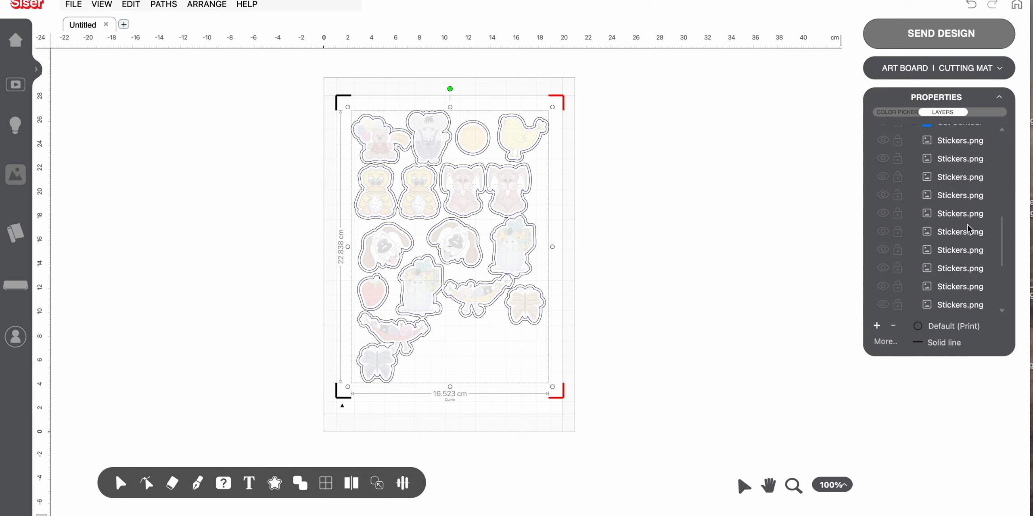
scroll(969, 228, down, 1)
scroll(968, 225, down, 2)
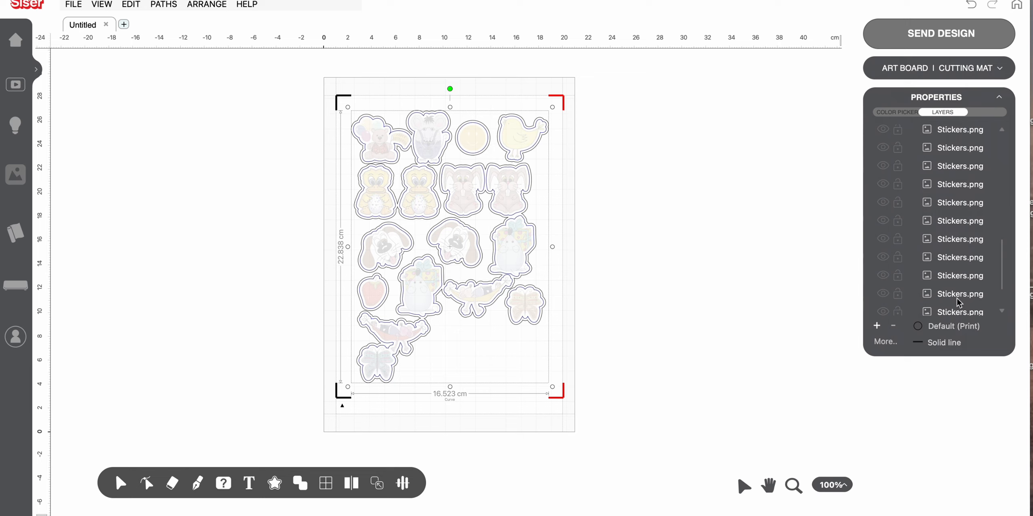
scroll(959, 300, up, 5)
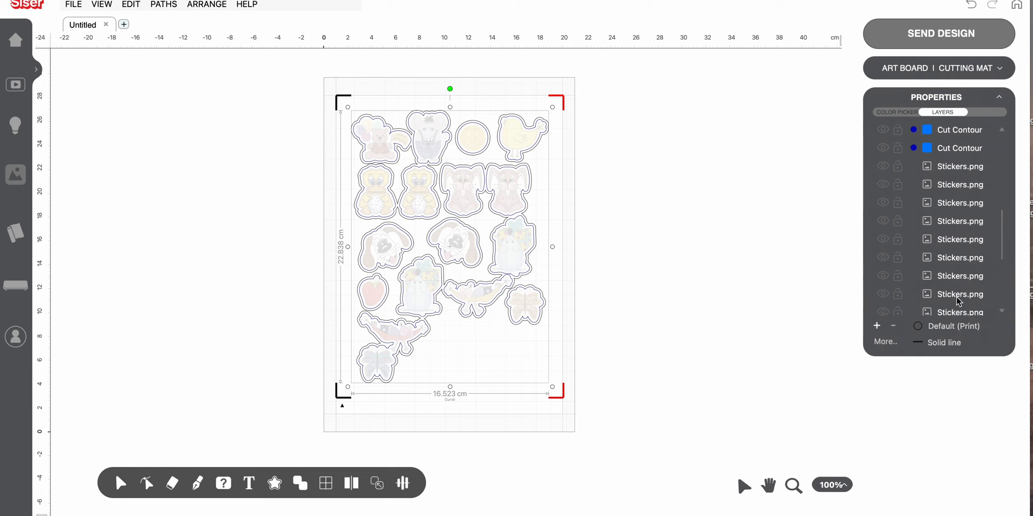
scroll(959, 301, up, 1)
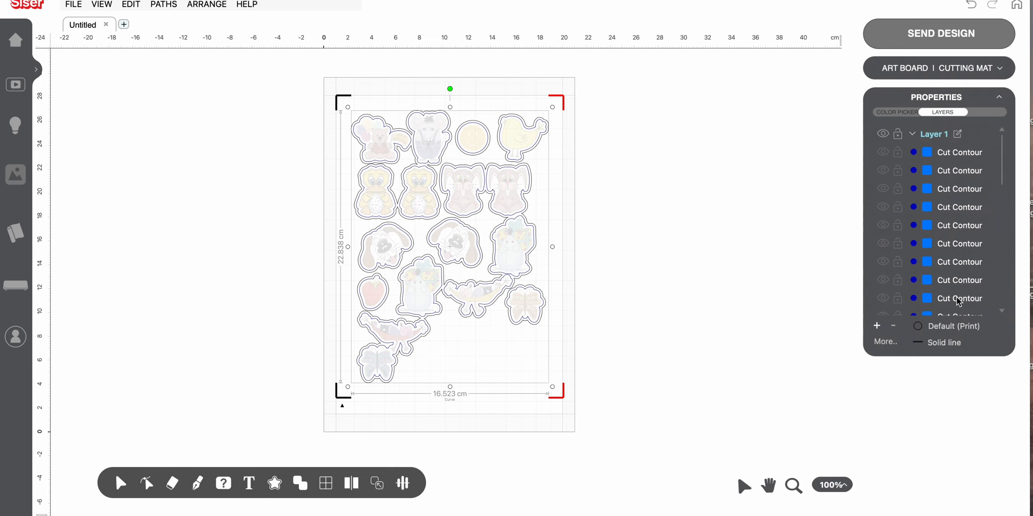
- Nudge the contour of the first Cut Contour layer entry sideways and back to check which shape it belongs to
click(958, 154)
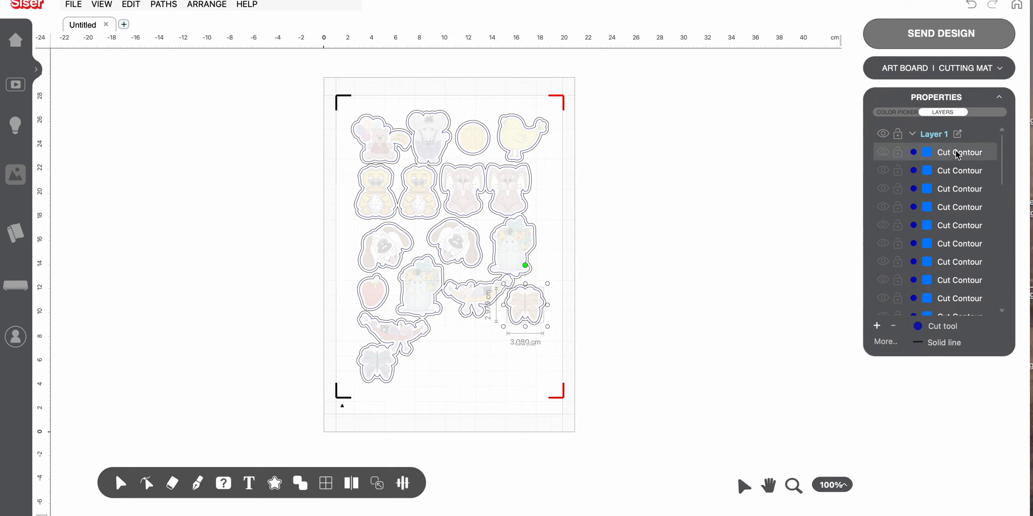
key(Right)
key(Right)
key(Right)
key(Right)
key(Right)
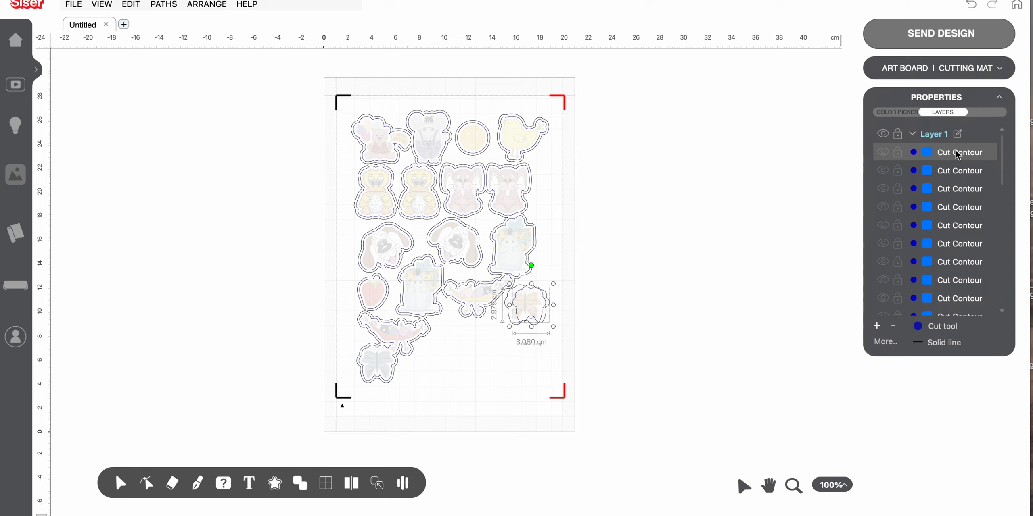
key(Right)
key(Right)
key(Right)
key(Right)
key(Left)
key(Left)
key(Left)
key(Left)
key(Left)
key(Left)
key(Left)
key(Left)
key(Left)
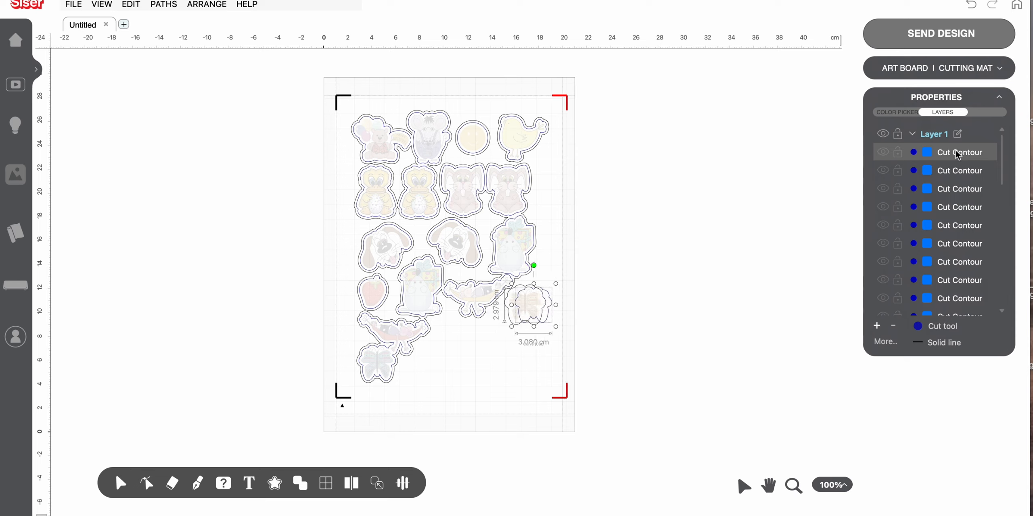
key(Left)
key(Left)
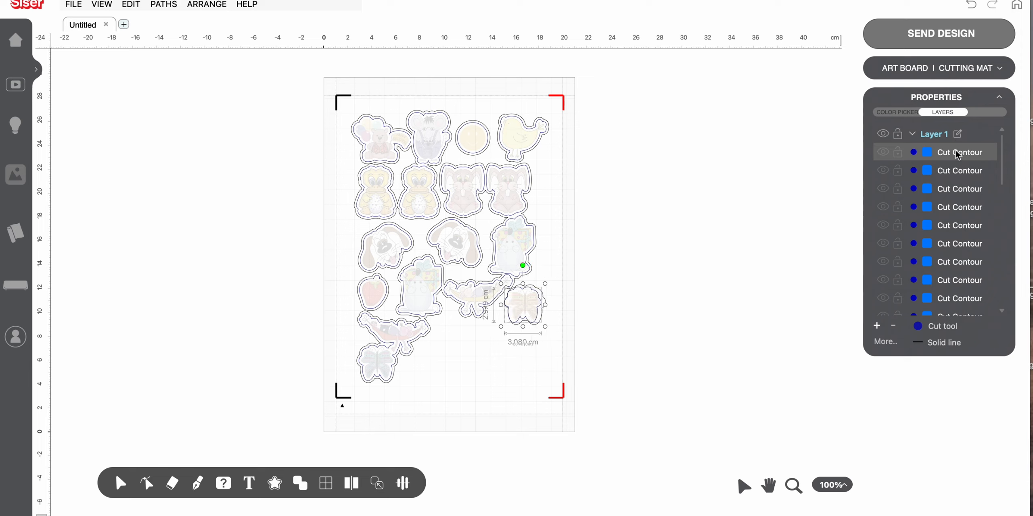
key(Right)
key(Right)
key(Right)
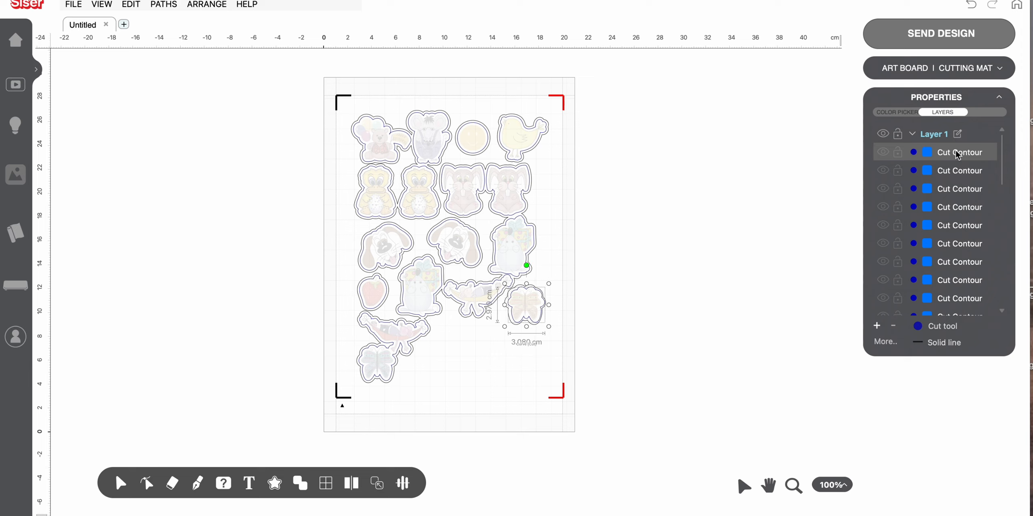
key(Left)
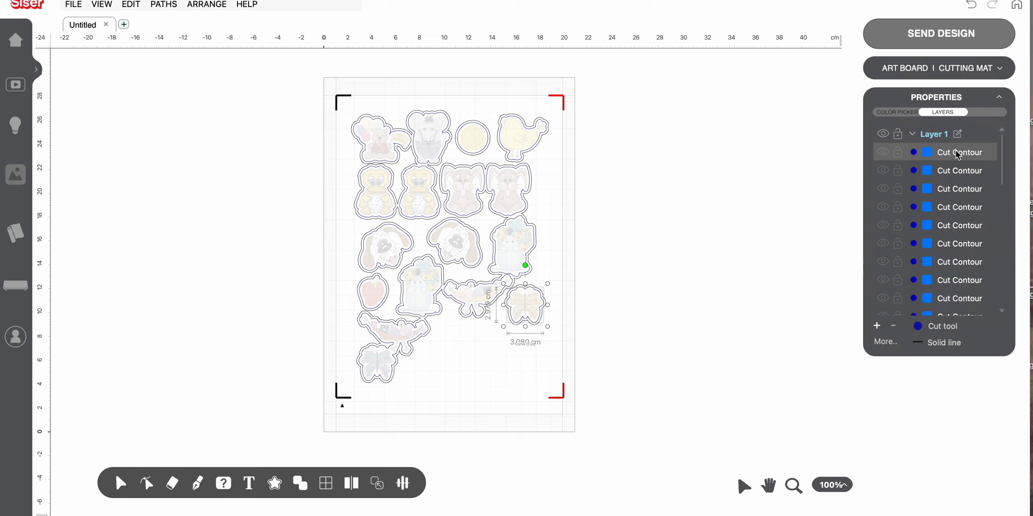
click(819, 263)
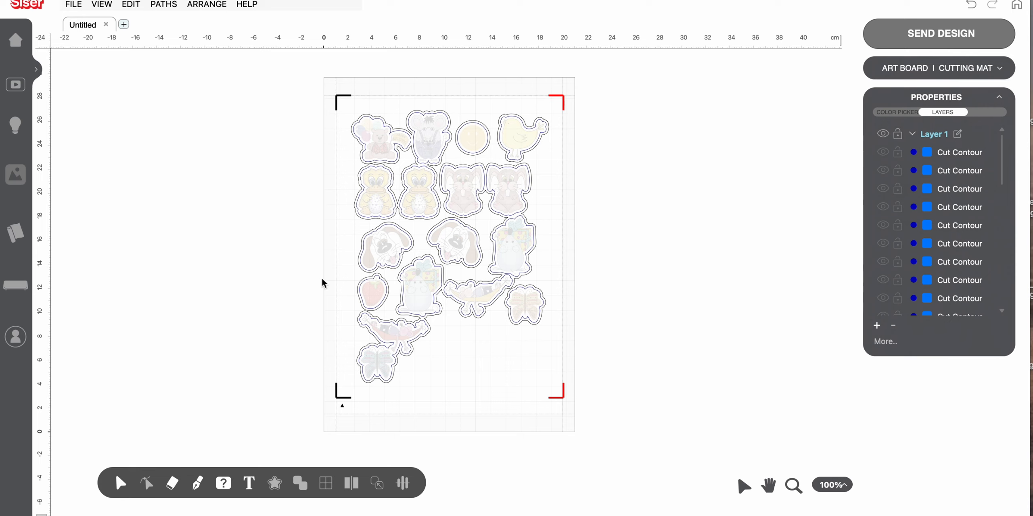
- Select the new offset contour around the stickers and shift it sideways, clear of the original contours
click(541, 326)
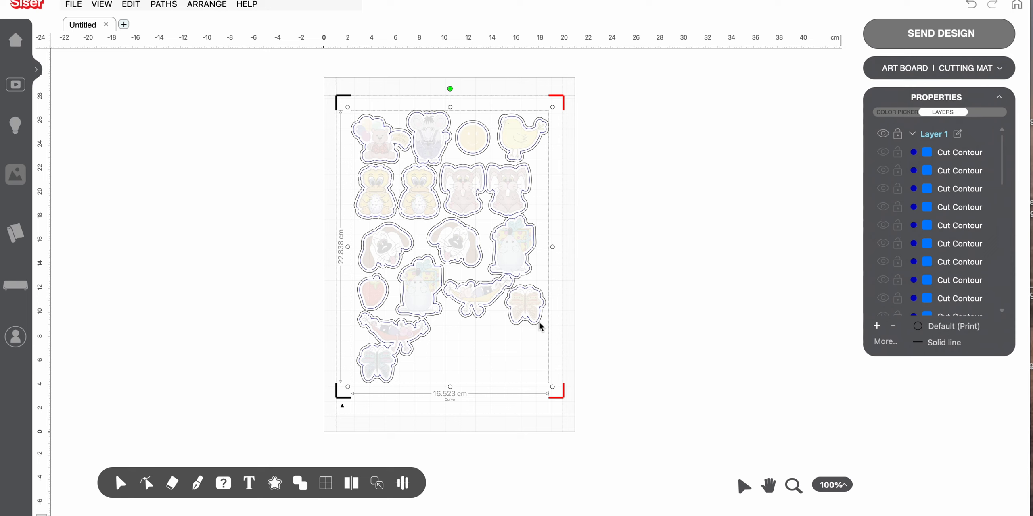
key(Right)
key(Right)
key(Right)
key(Right)
key(Right)
key(Right)
key(Right)
key(Right)
key(Right)
key(Right)
key(Right)
key(Right)
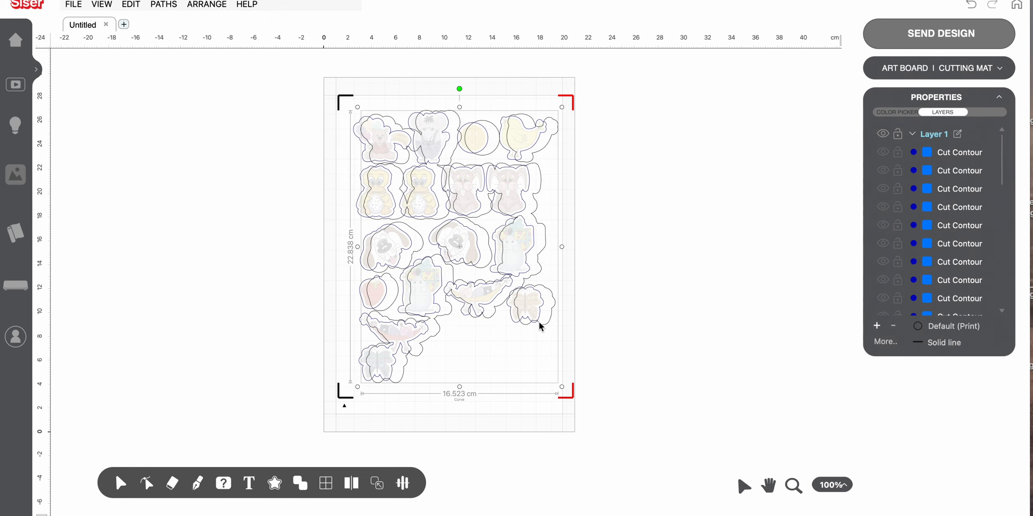
key(Right)
key(Right)
key(Right)
key(Right)
key(Right)
key(Right)
key(Right)
key(Right)
key(Right)
key(Right)
key(Right)
key(Right)
key(Right)
key(Right)
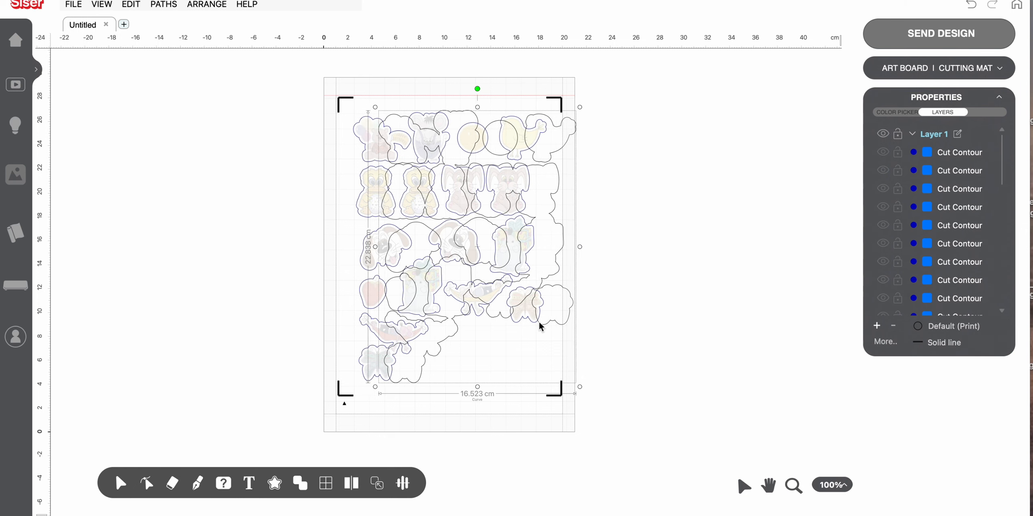
key(Right)
key(Right)
key(Right)
key(Right)
key(Right)
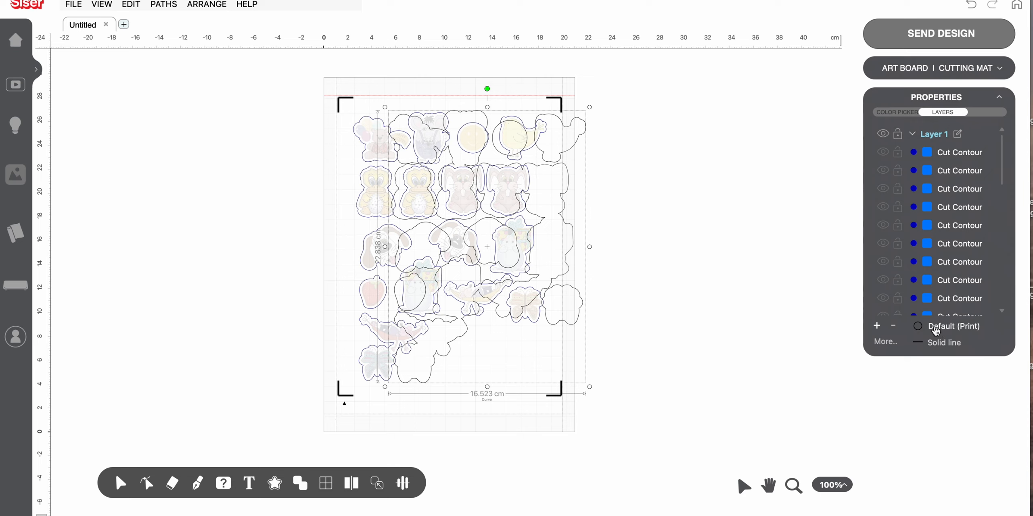
- Set the shifted offset contour to Full cut (perf) and move it back into alignment around the stickers
click(935, 331)
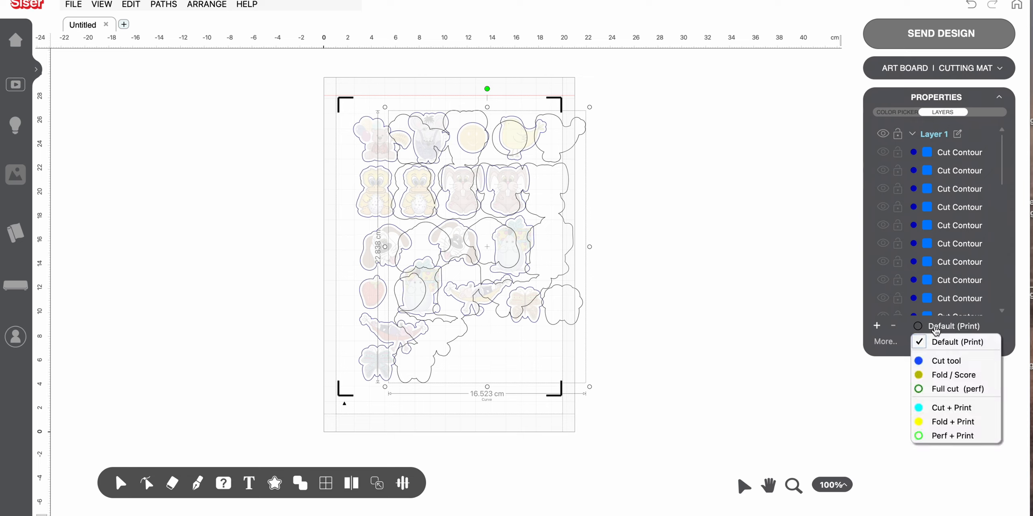
click(934, 389)
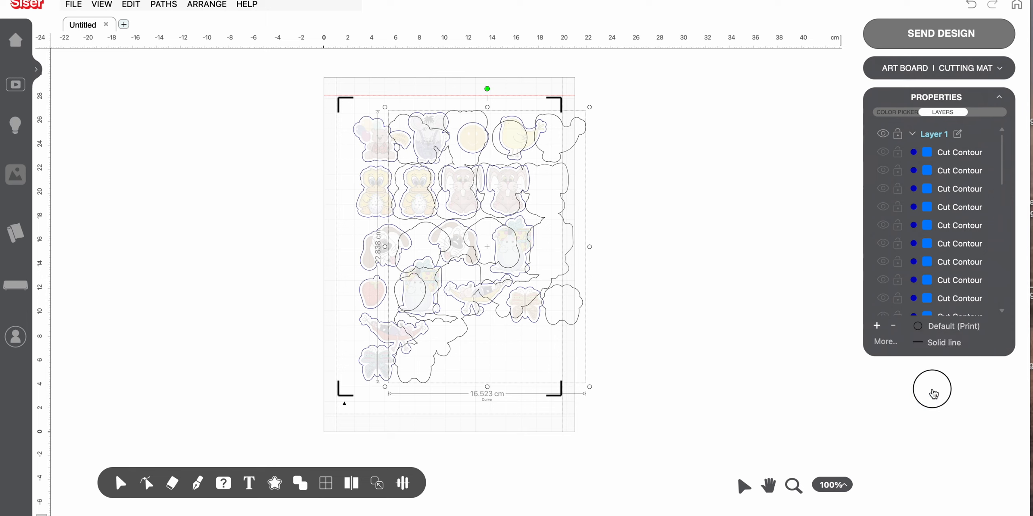
key(Left)
key(Left)
key(Left)
key(Left)
key(Left)
key(Left)
key(Left)
key(Left)
key(Left)
key(Left)
key(Left)
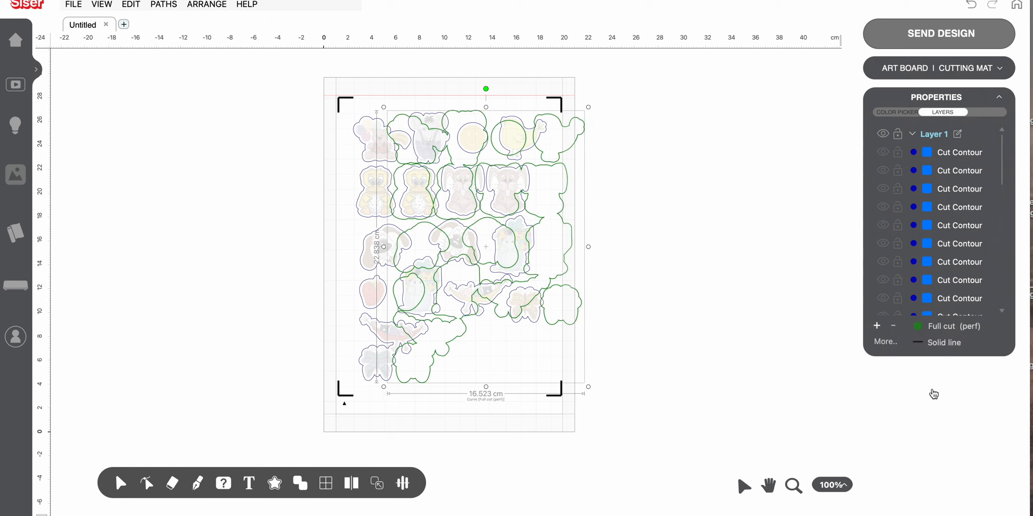
key(Left)
key(Left)
key(Left)
key(Left)
key(Left)
key(Left)
key(Left)
key(Left)
key(Left)
key(Left)
key(Left)
key(Left)
key(Left)
key(Left)
key(Left)
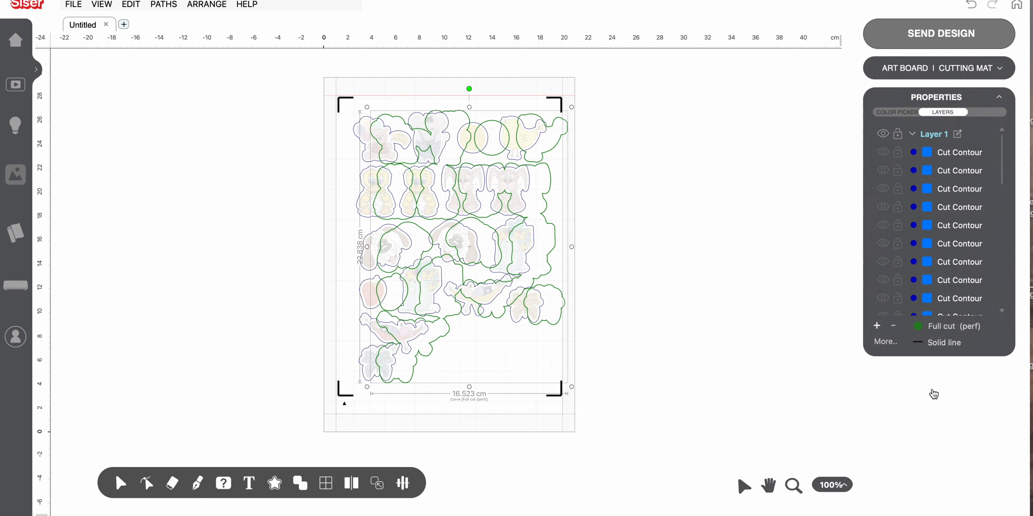
key(Left)
key(Left)
key(Left)
key(Left)
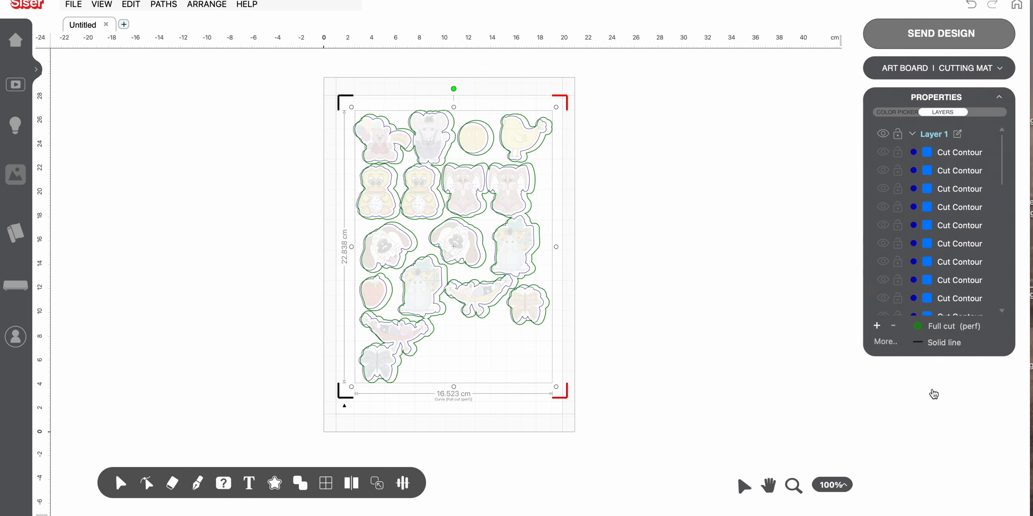
key(Left)
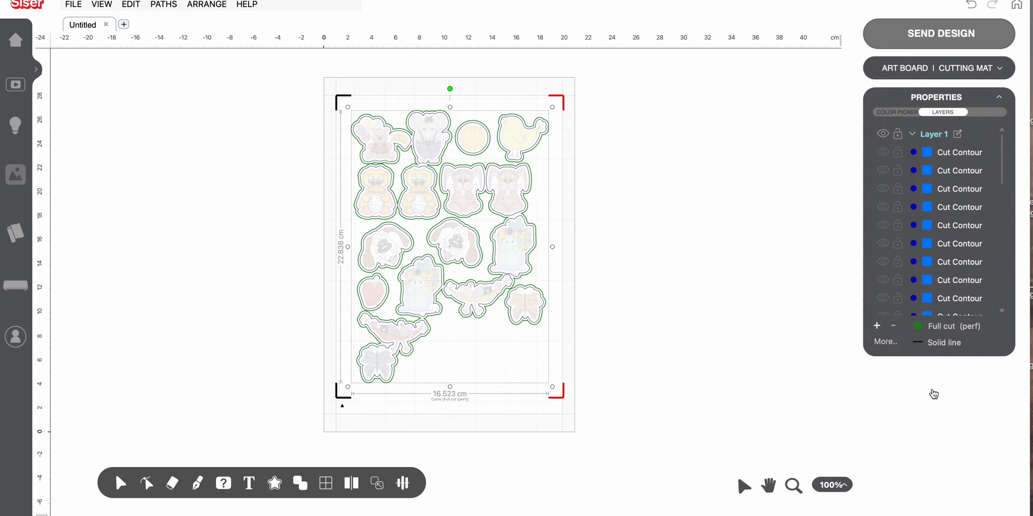
click(933, 394)
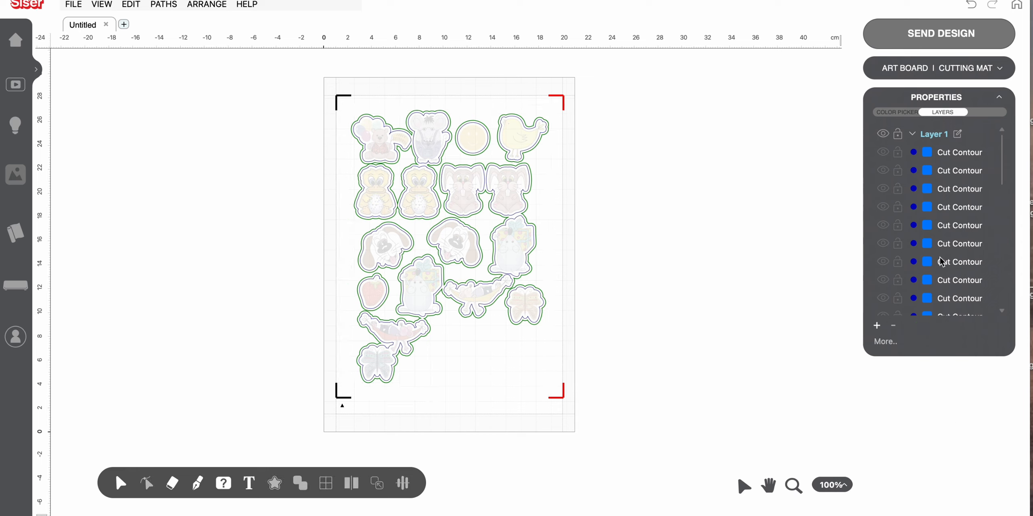
- Send all artwork that fits on the page, keeping the relative positions of each layer, and open its cutting contours
scroll(940, 262, down, 10)
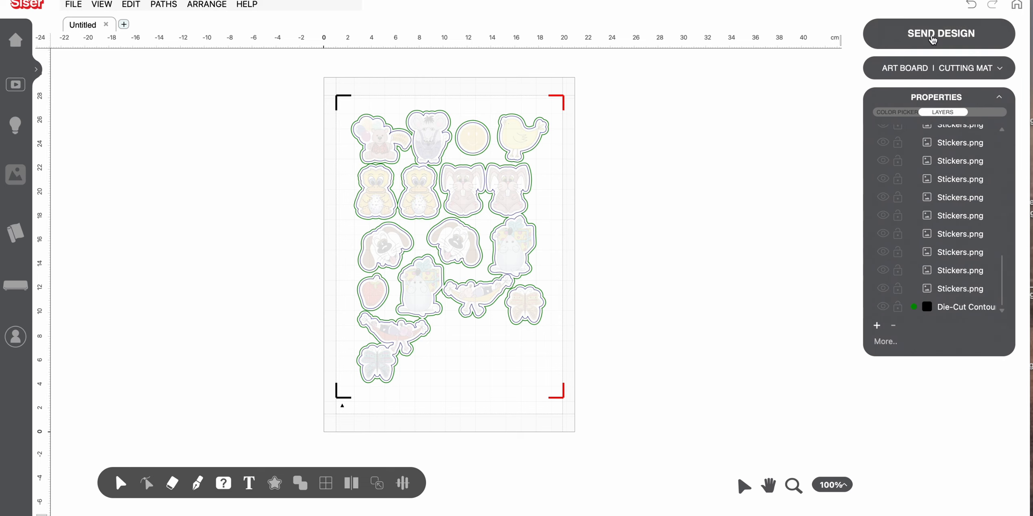
click(933, 40)
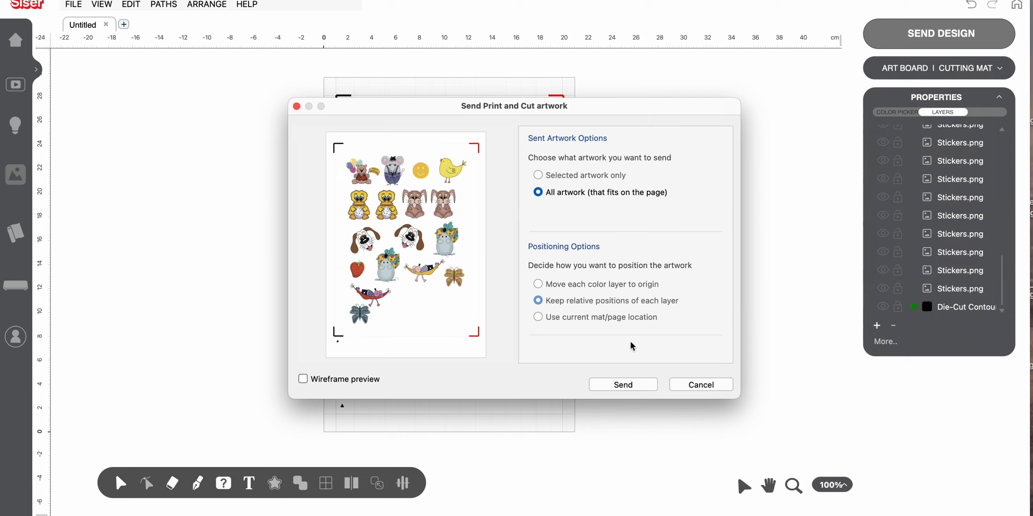
click(625, 386)
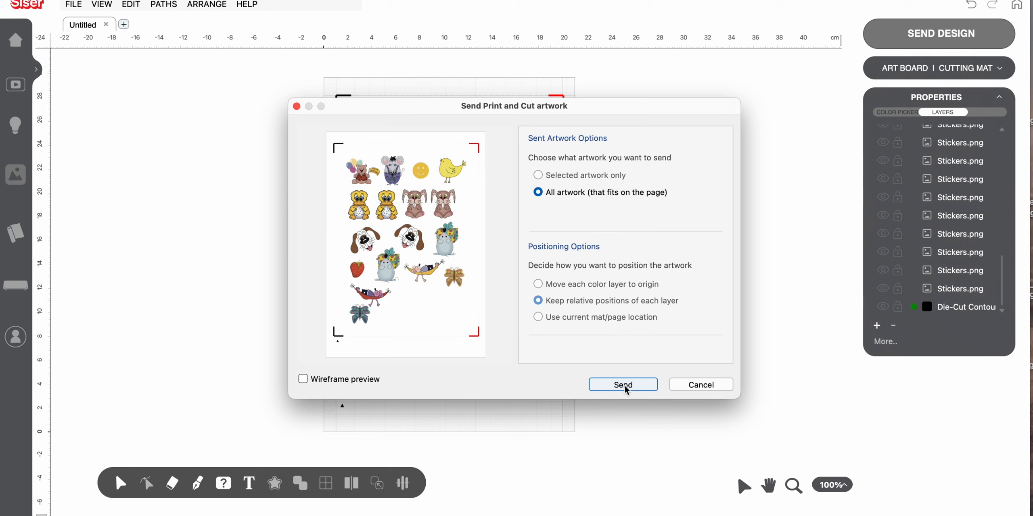
click(625, 387)
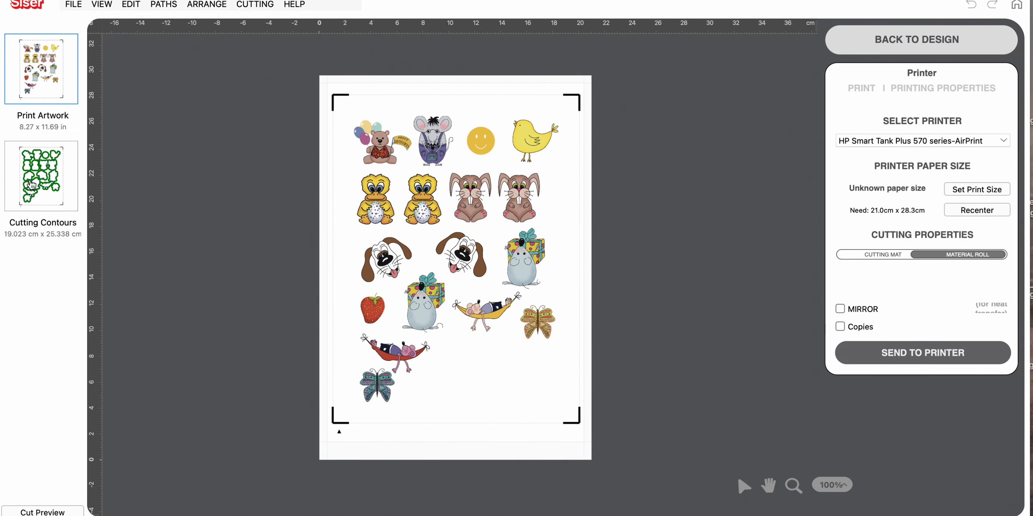
click(45, 183)
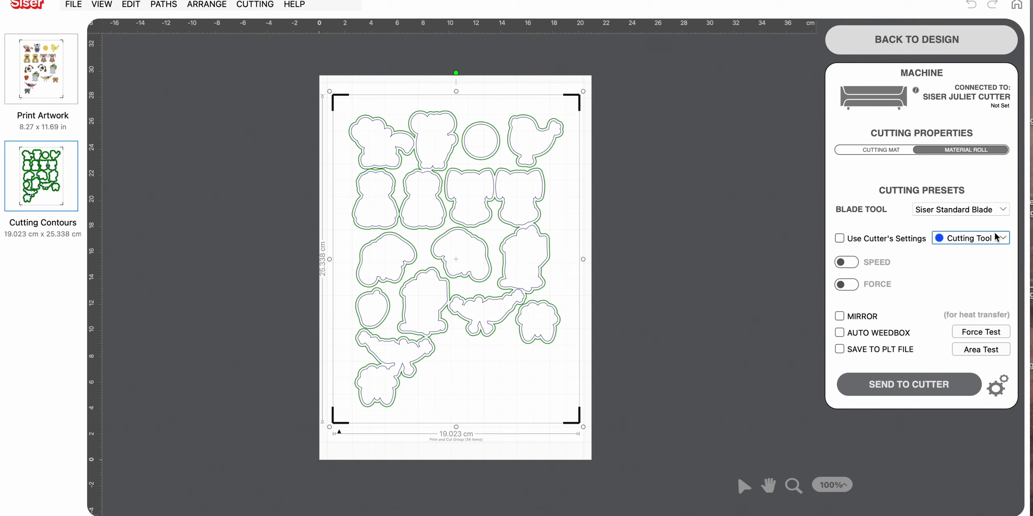
- Set the blade tool to Custom Blade Settings and leave Use Cutter's Settings off
click(839, 239)
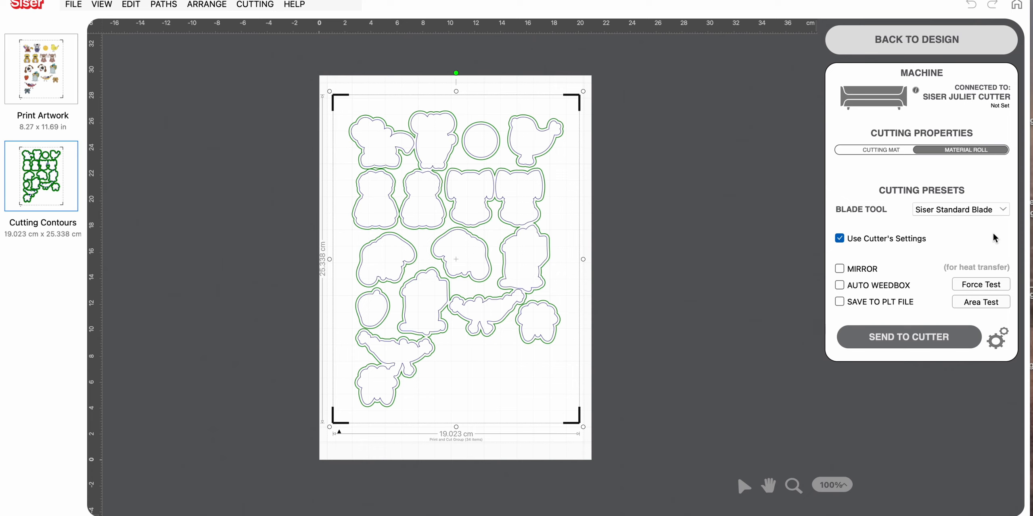
click(1002, 210)
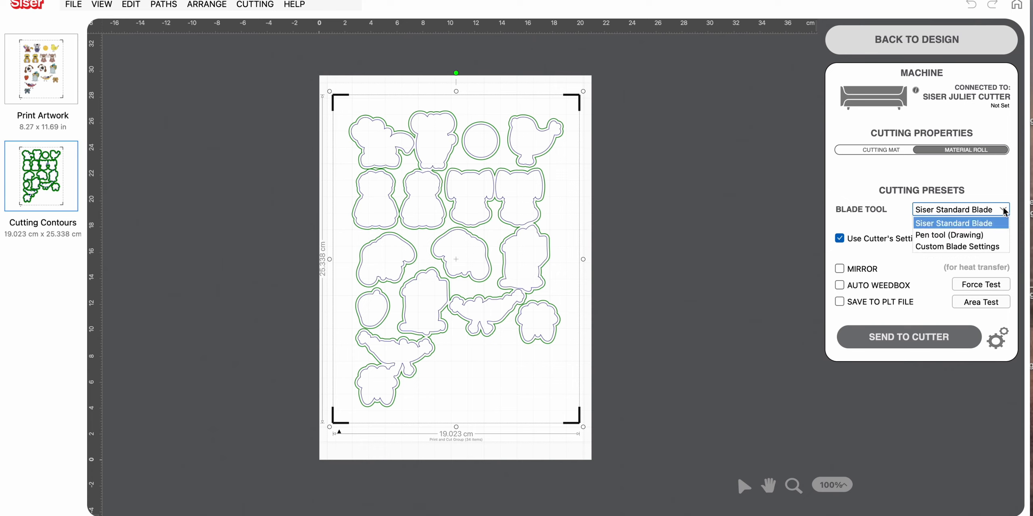
click(984, 246)
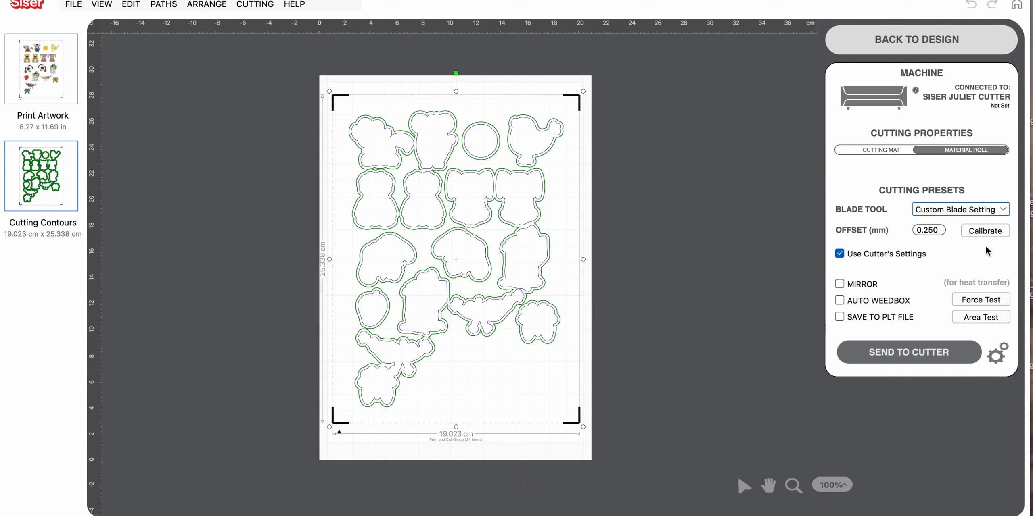
click(839, 254)
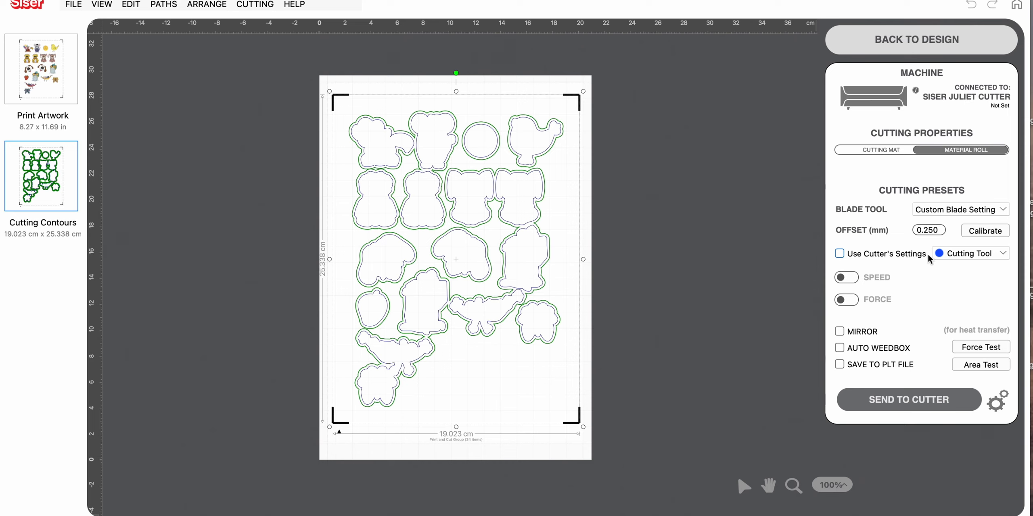
- Enable the speed setting for the Cutting Tool and switch to the Full Cut (perf) cutting settings
click(942, 253)
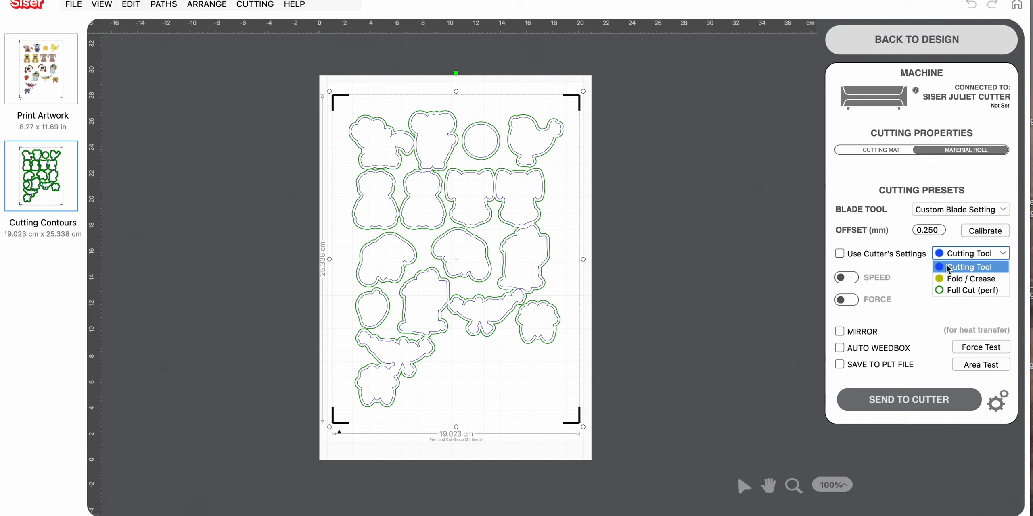
click(949, 268)
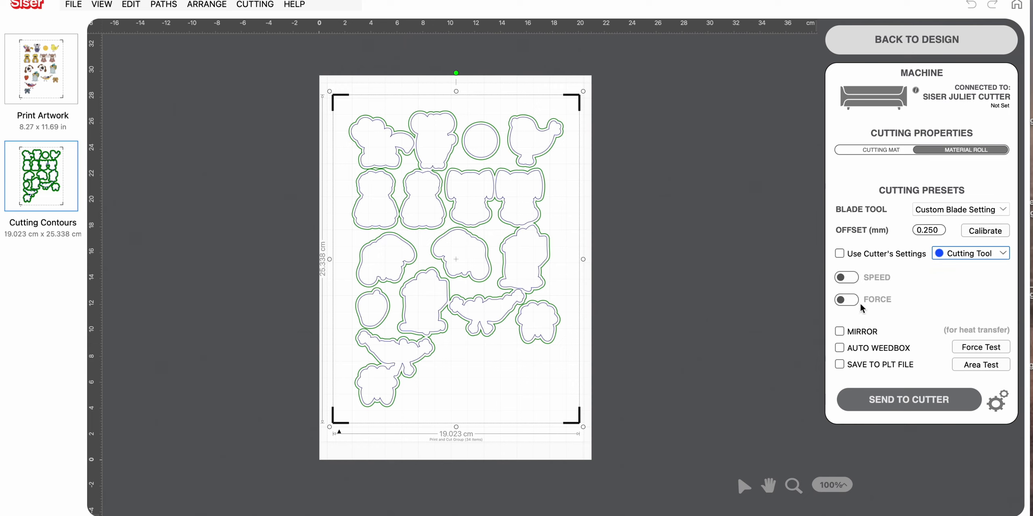
click(849, 279)
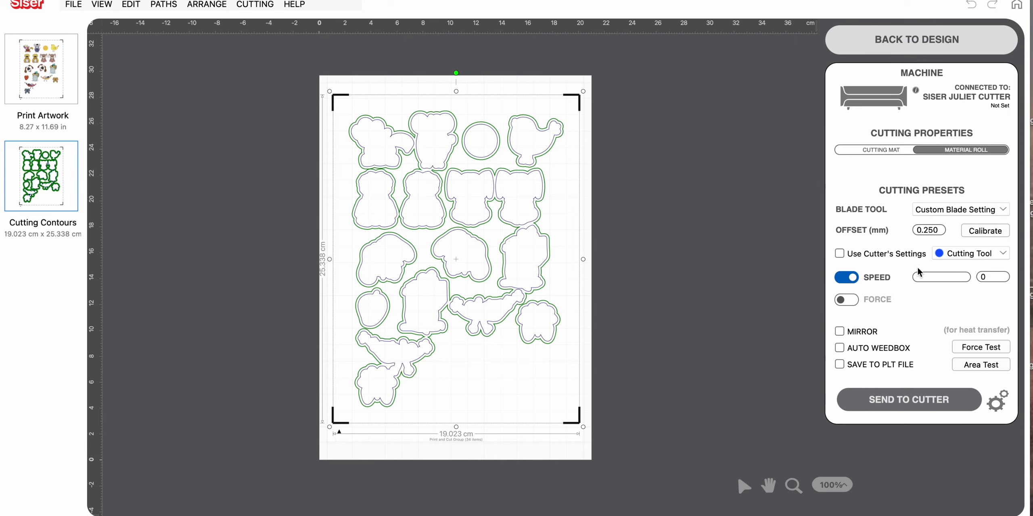
click(940, 255)
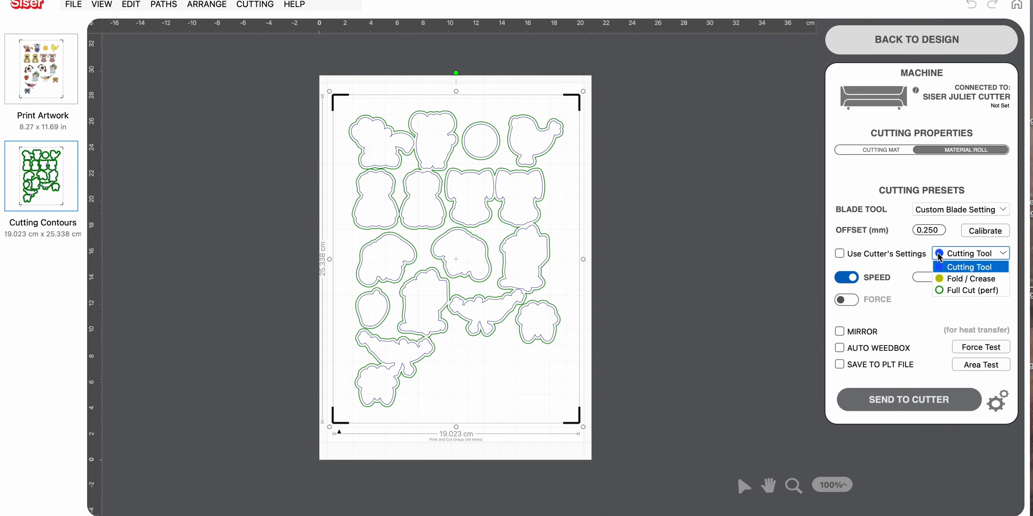
click(942, 290)
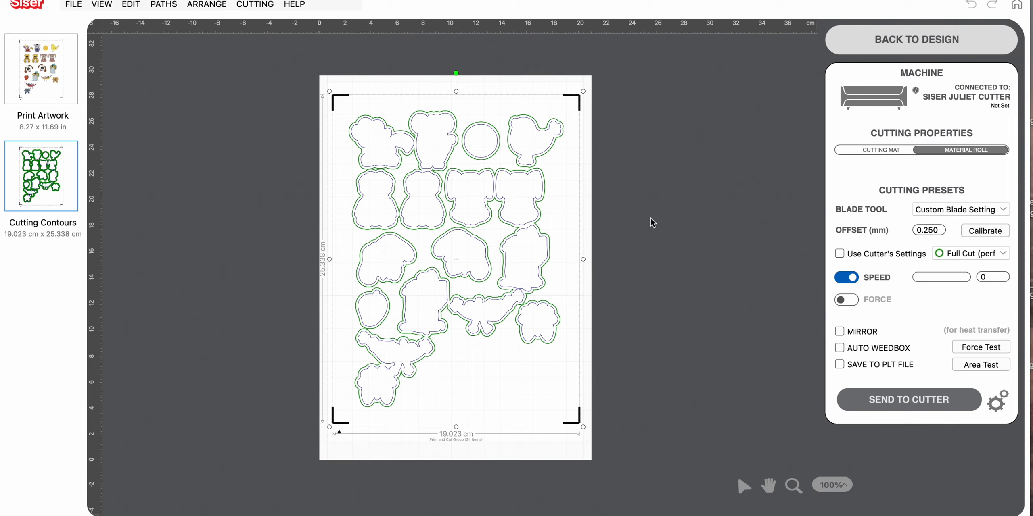
- Review the print artwork and the cutting contours, and return to the design
click(55, 61)
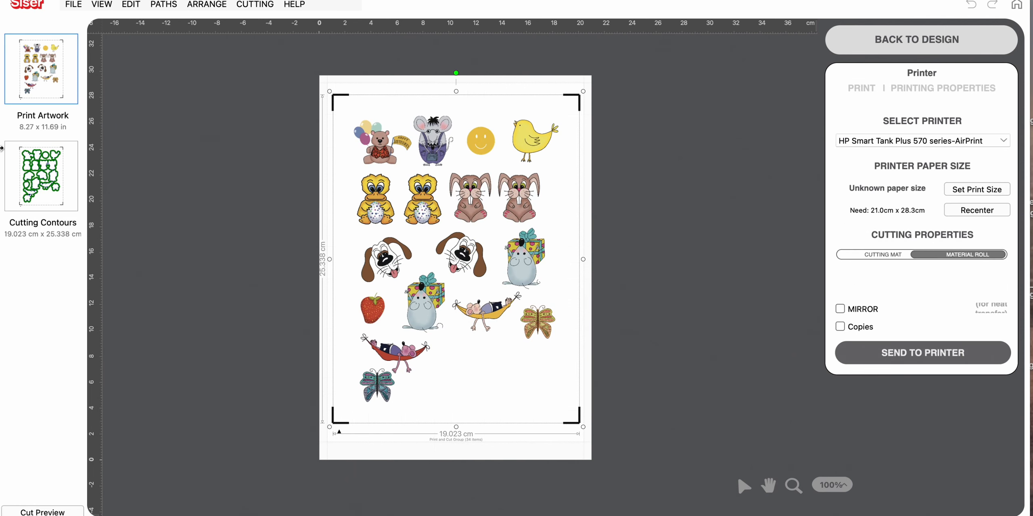
click(50, 188)
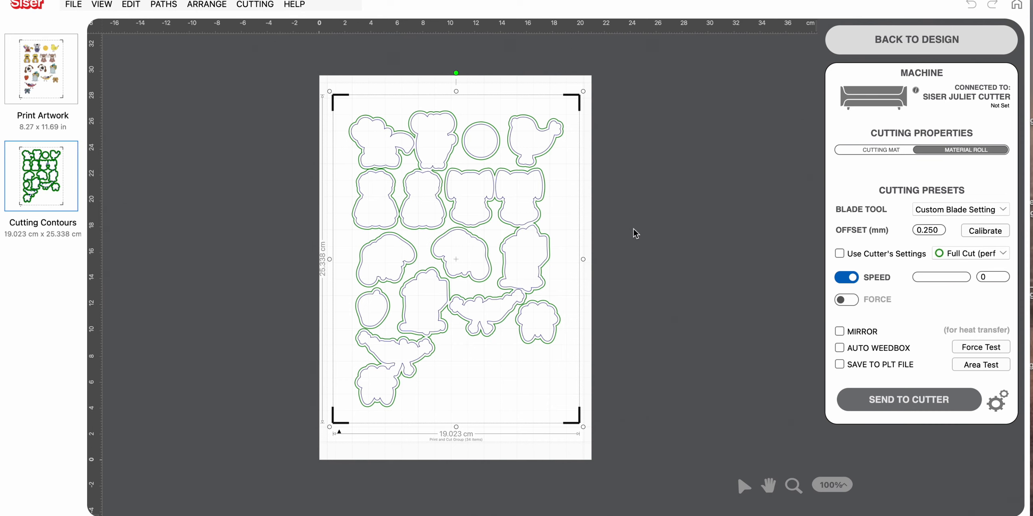
click(890, 42)
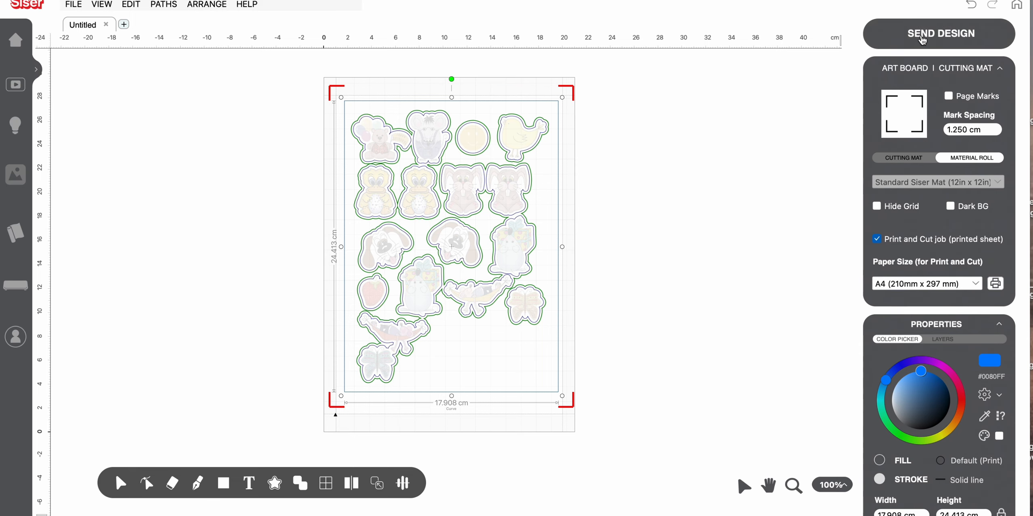
- Open the print-and-cut send options for the sheet with the rectangle around the stickers
click(923, 39)
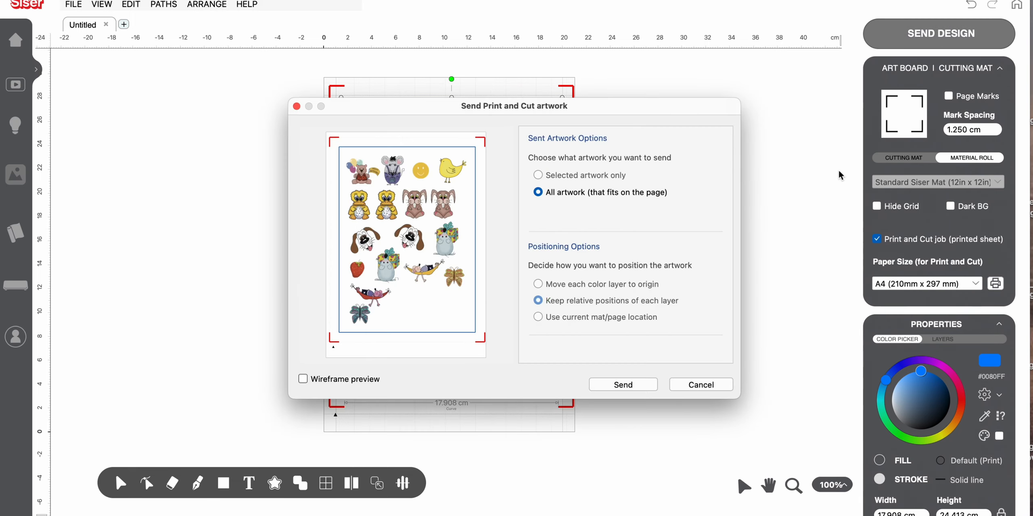